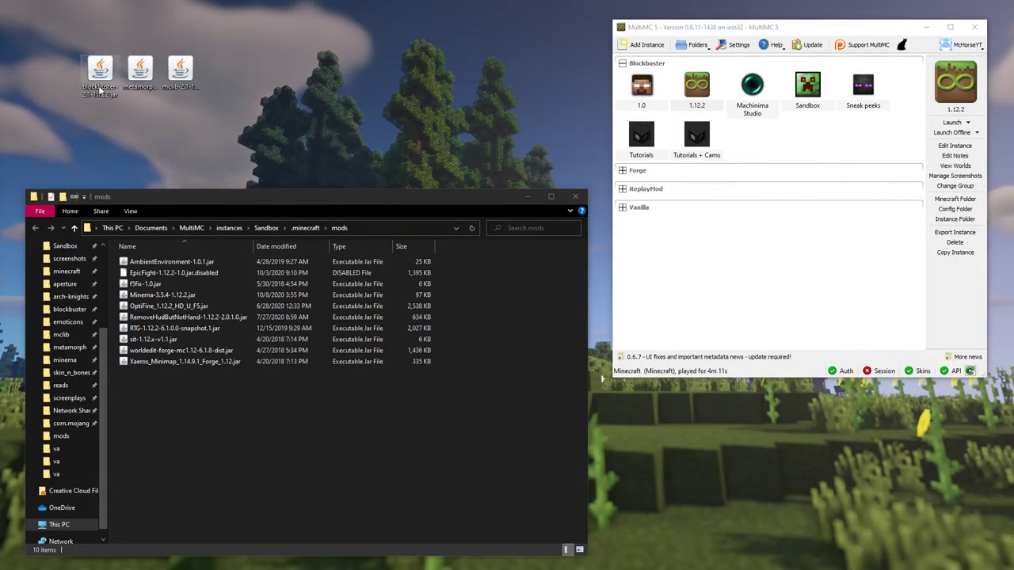
Move the Blockbuster, Metamorph and McLib jar files from the desktop into the Sandbox instance's mods folder and launch Sandbox
left_click(94, 85)
left_click(138, 77)
left_click(100, 74, "shift")
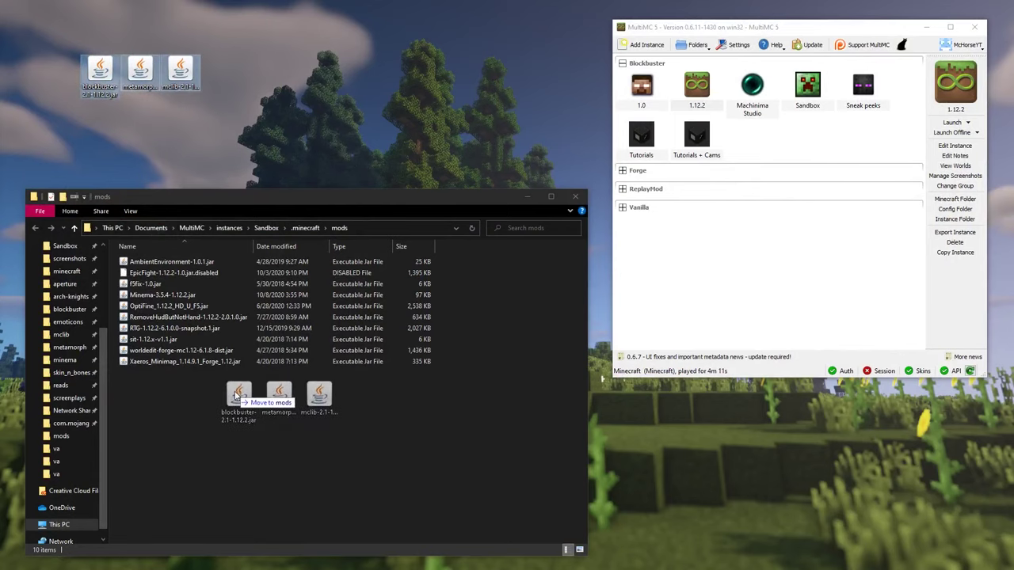
left_click_drag(236, 396, 239, 396)
double_click(808, 86)
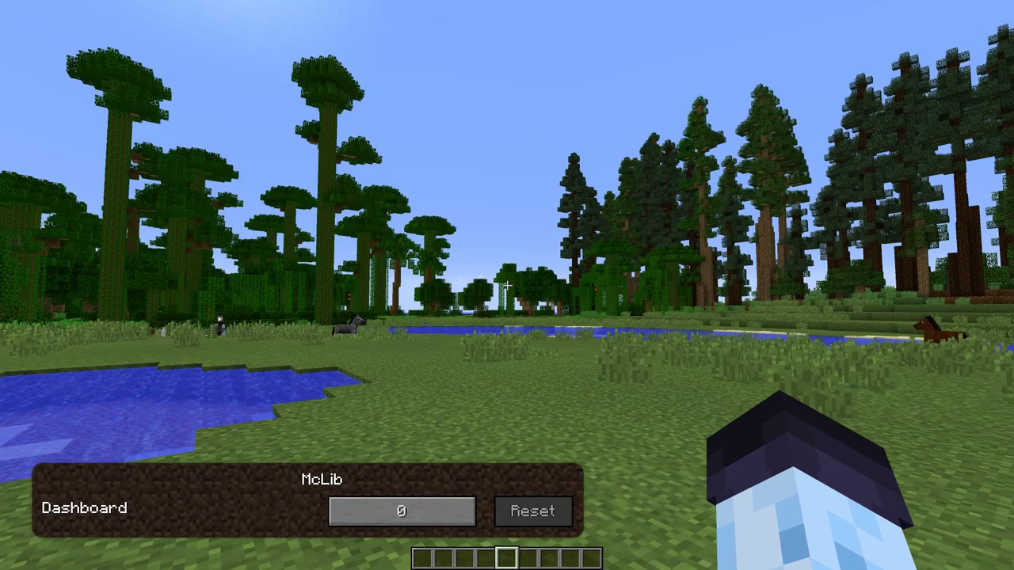
Create a new Blockbuster scene named test_scene from the in-game dashboard
key("0")
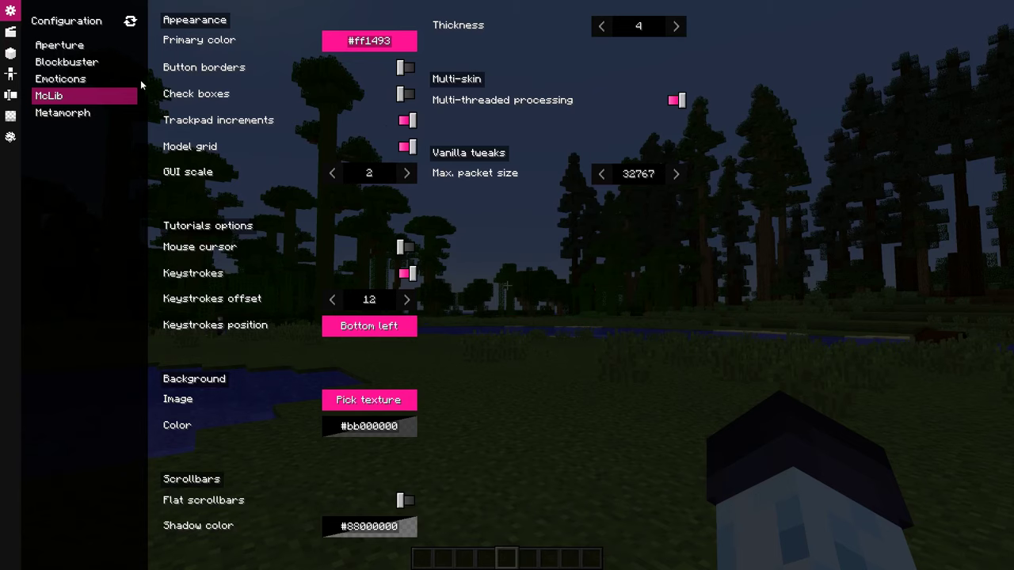
left_click(10, 32)
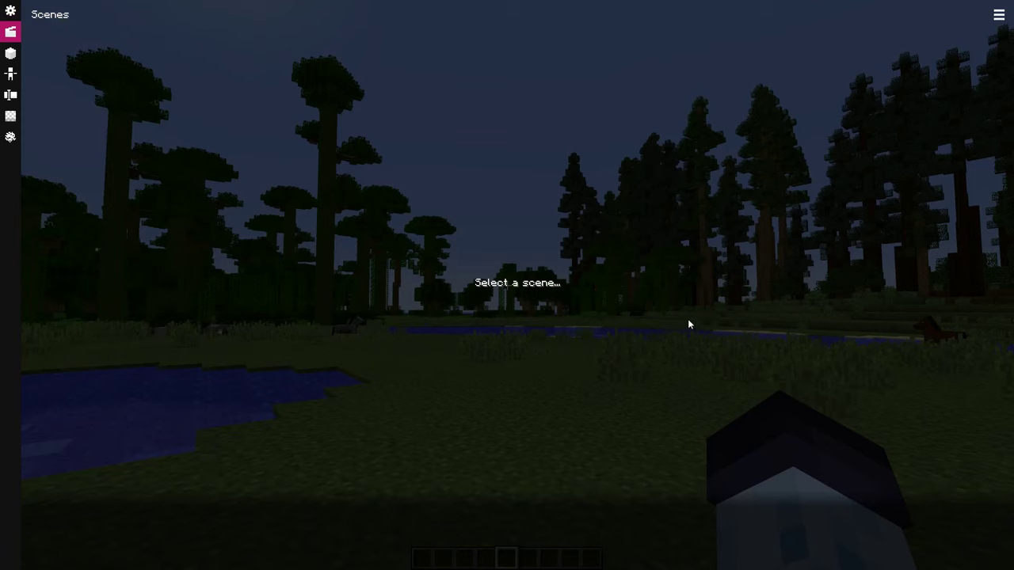
left_click(998, 16)
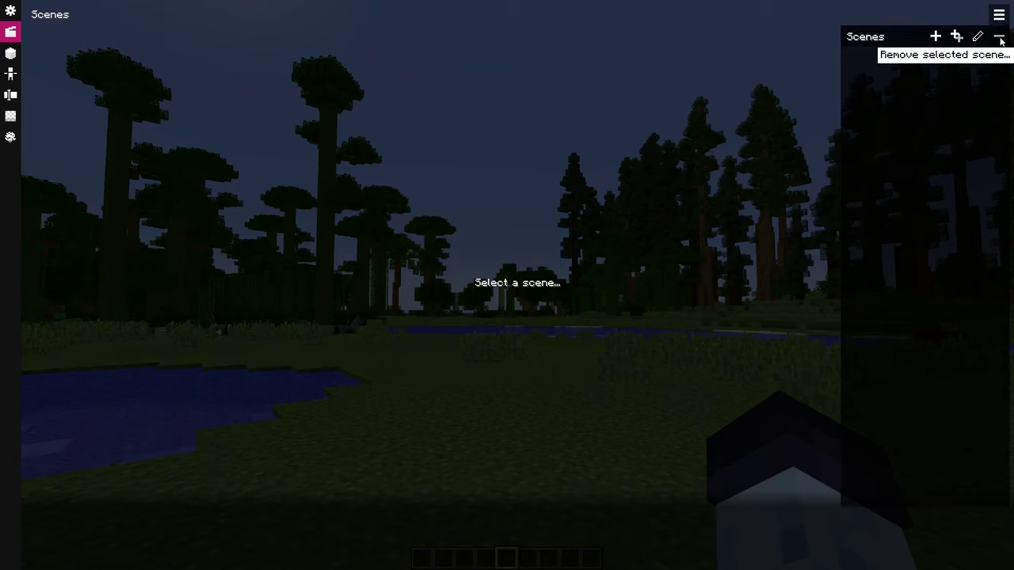
left_click(934, 38)
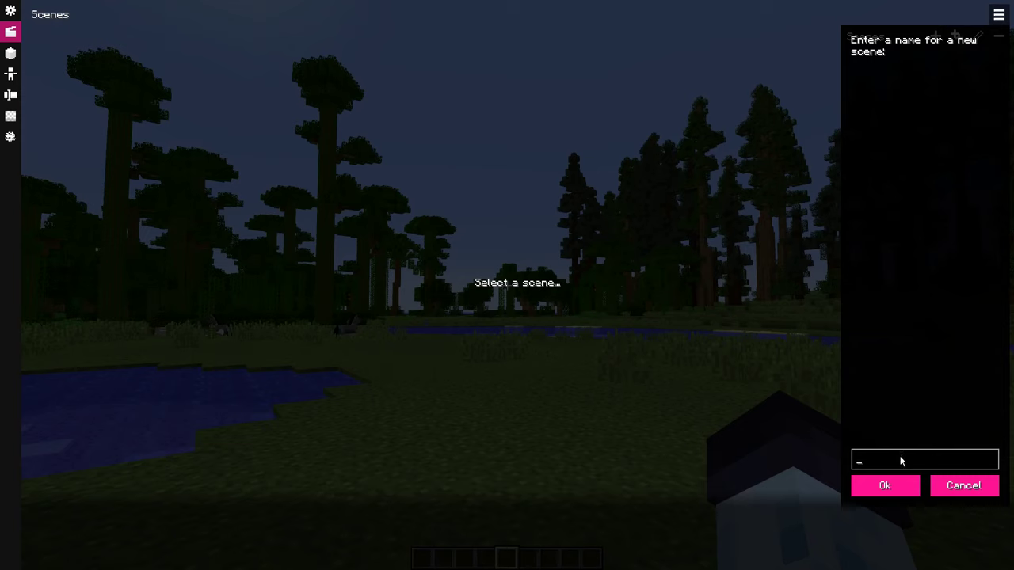
type("test_scene")
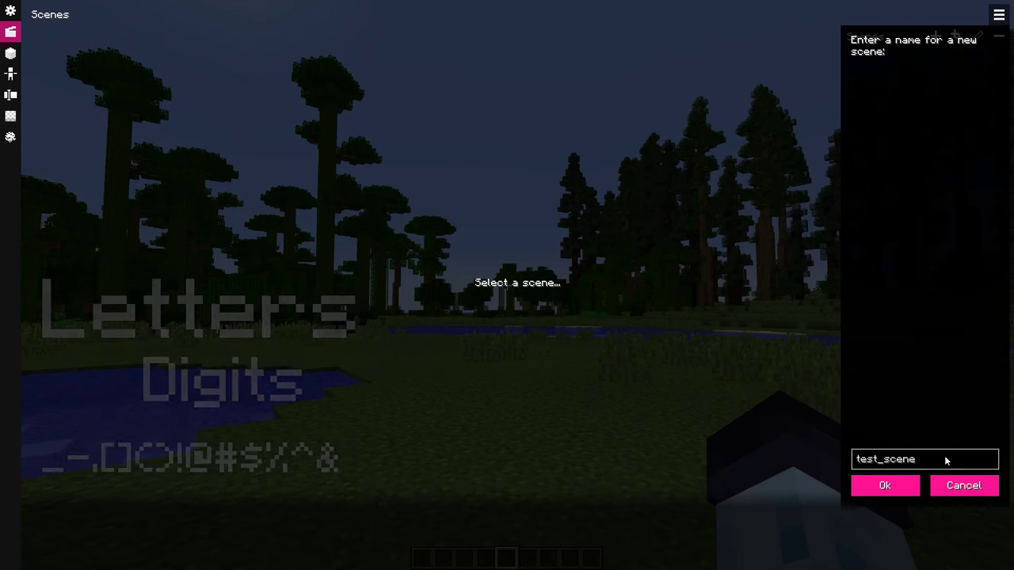
left_click(885, 486)
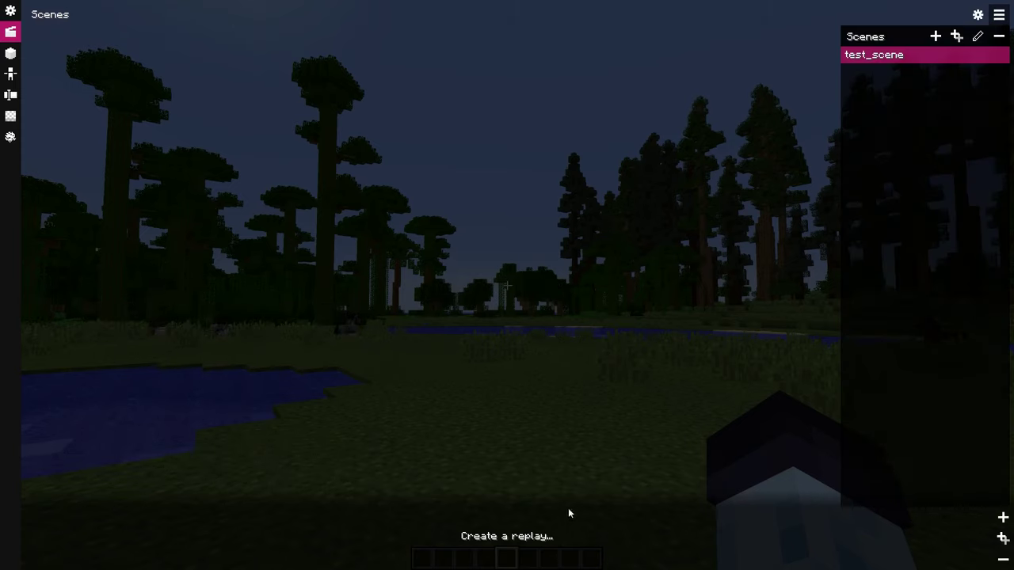
Add two replays to test_scene and assign the Blockbuster Steve model to the first one
left_click(1003, 518)
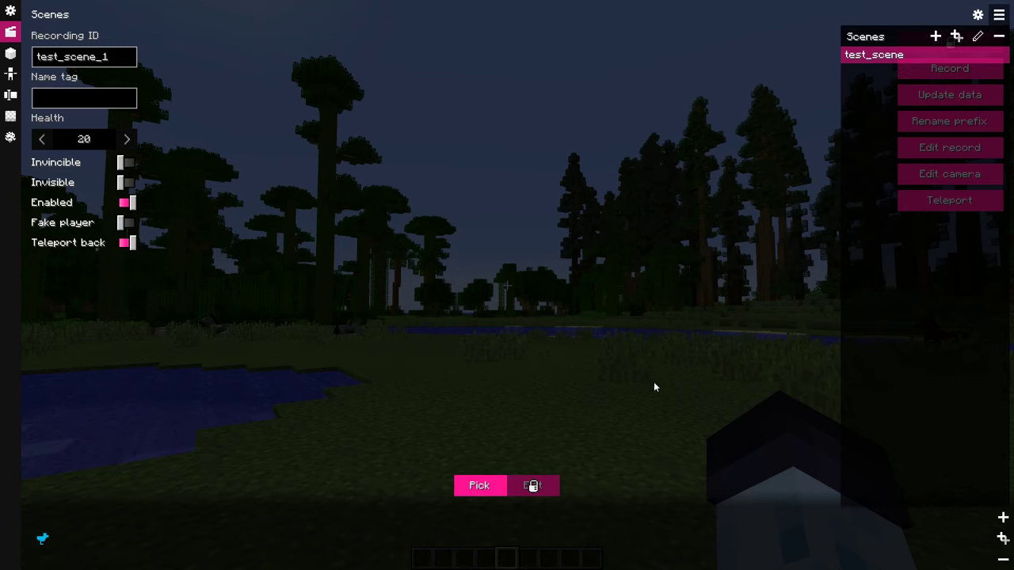
left_click(1000, 15)
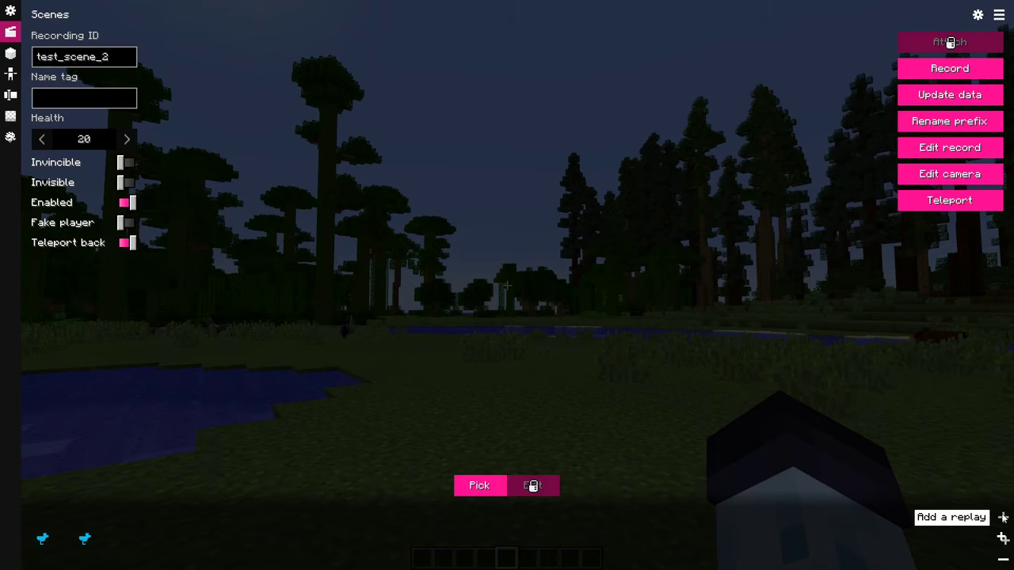
left_click(467, 492)
left_click(225, 428)
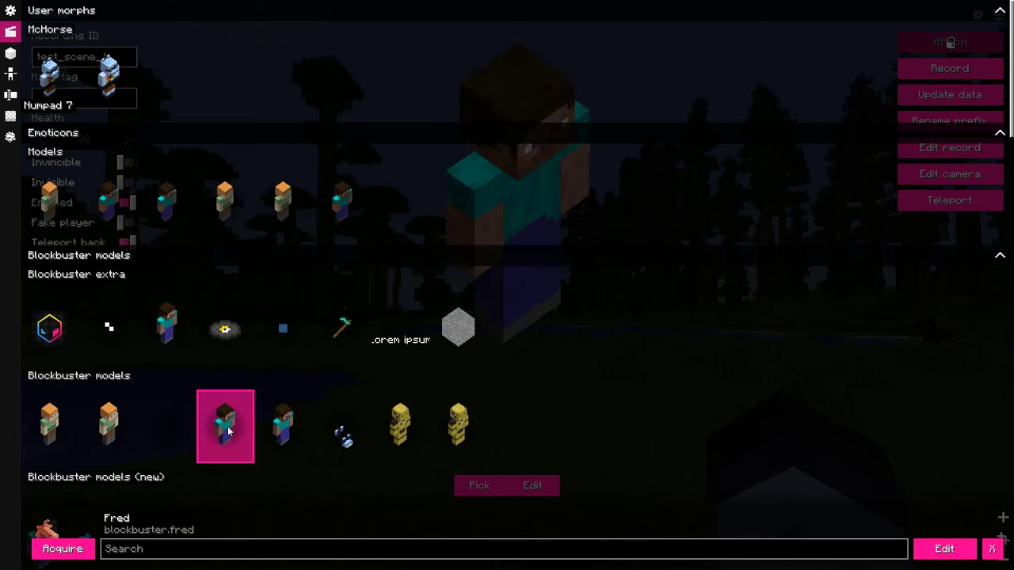
key("Escape")
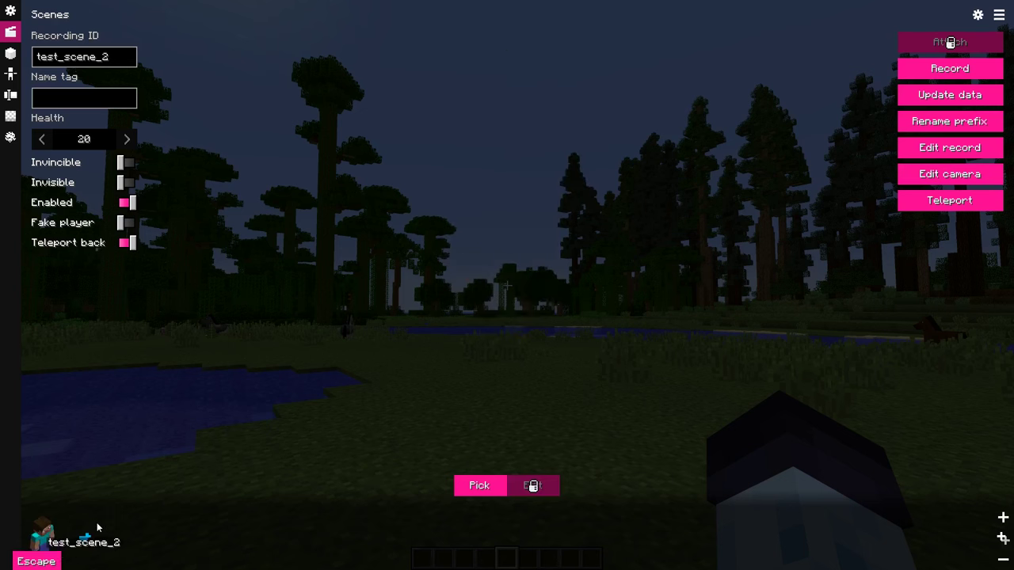
Assign the Blockbuster Alex model to the test_scene_2 replay
left_click(478, 485)
left_click(52, 438)
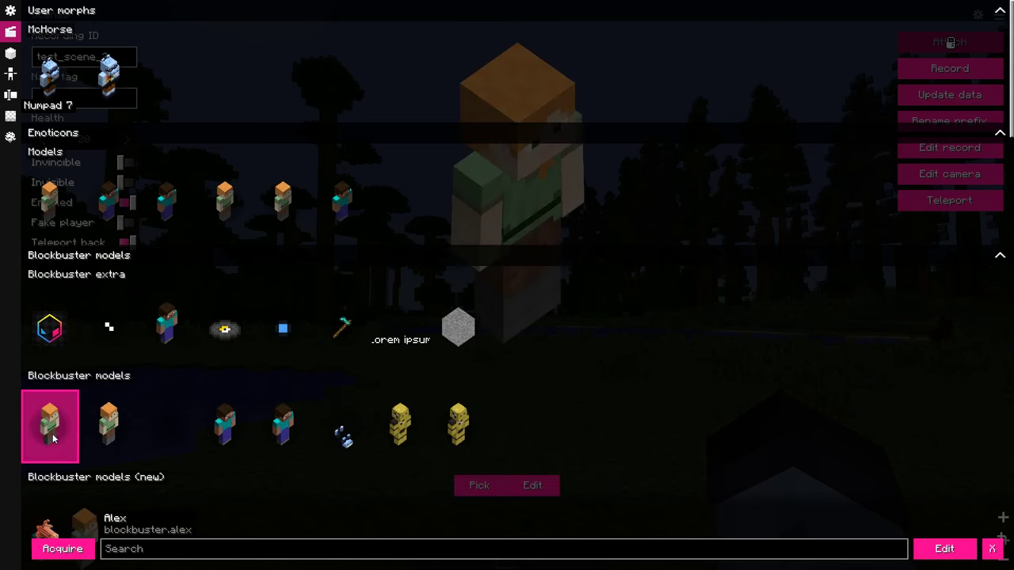
left_click(991, 548)
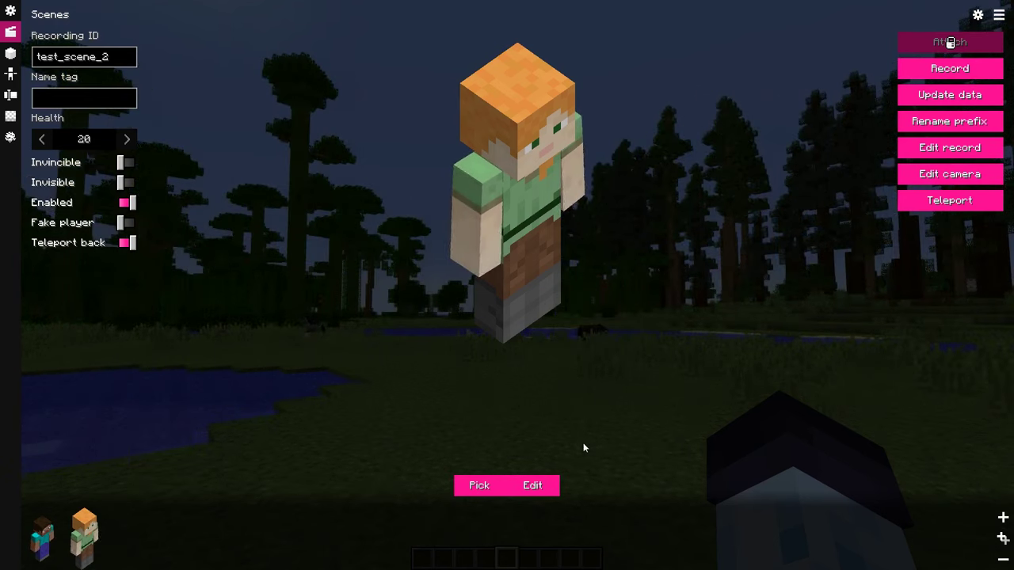
Select the Steve replay test_scene_1 and return to the game world
left_click(55, 523)
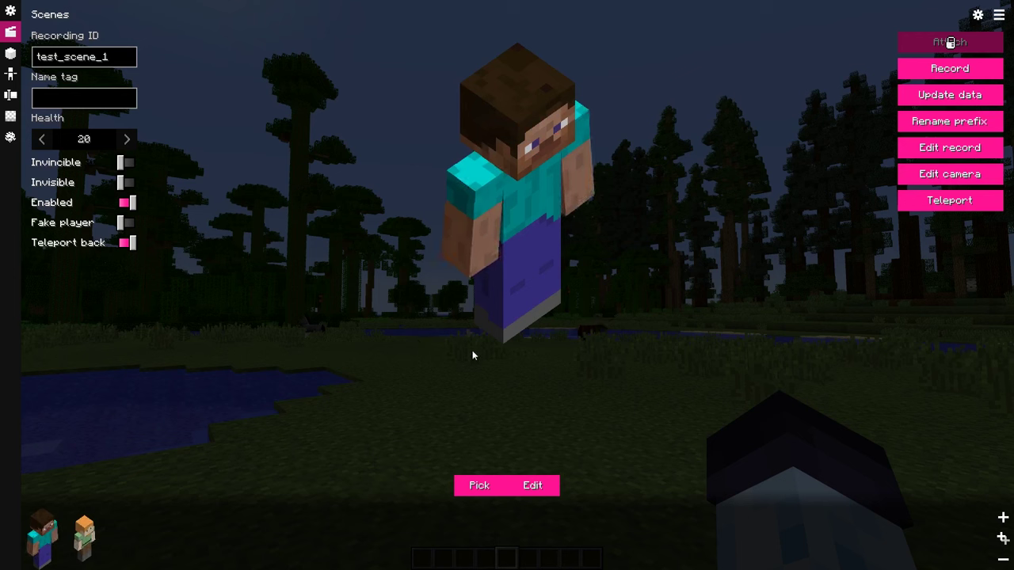
key("Escape")
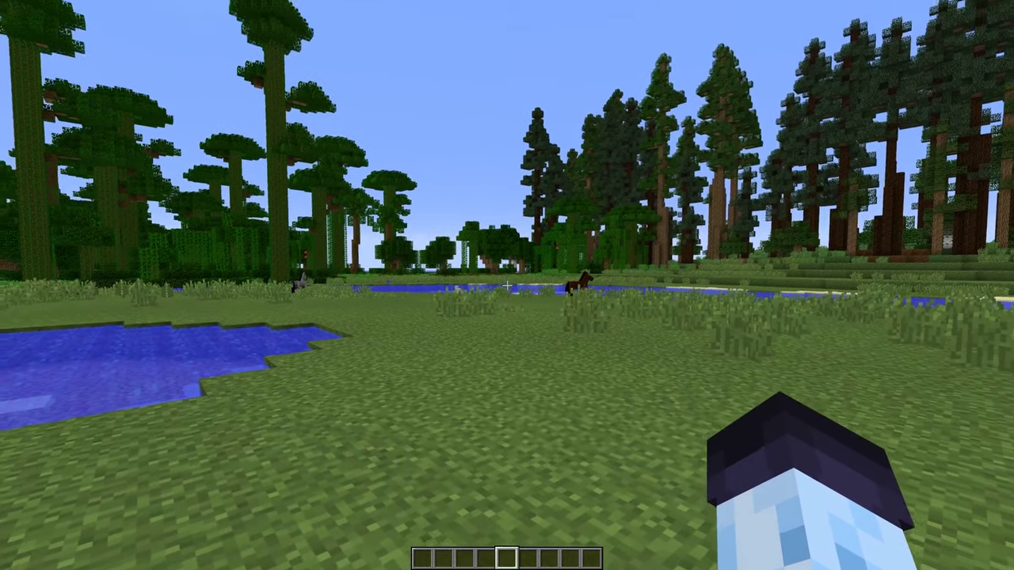
key("b")
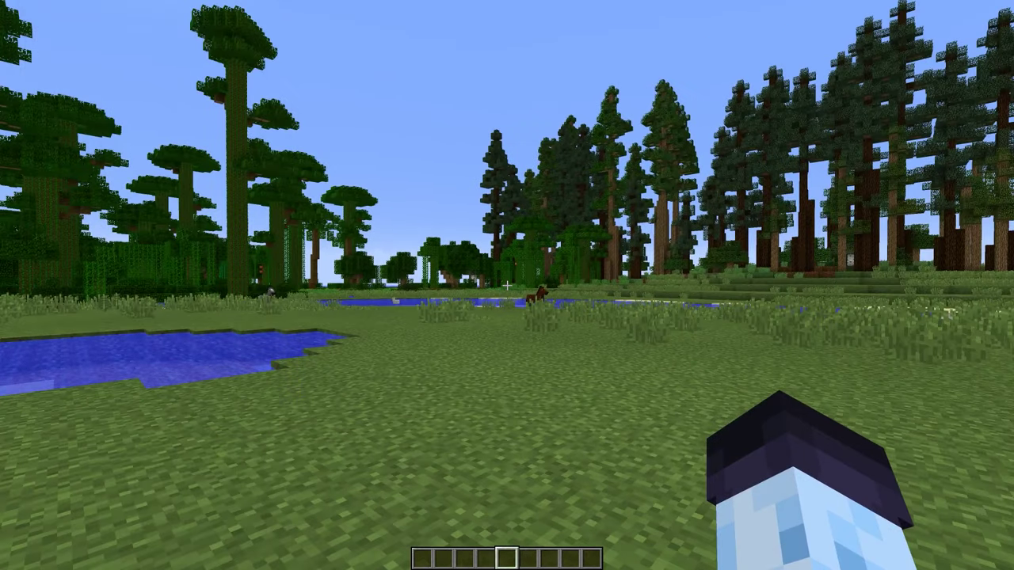
Select the Alex replay in test_scene and record its performance as test_scene_2
key("0")
left_click(84, 540)
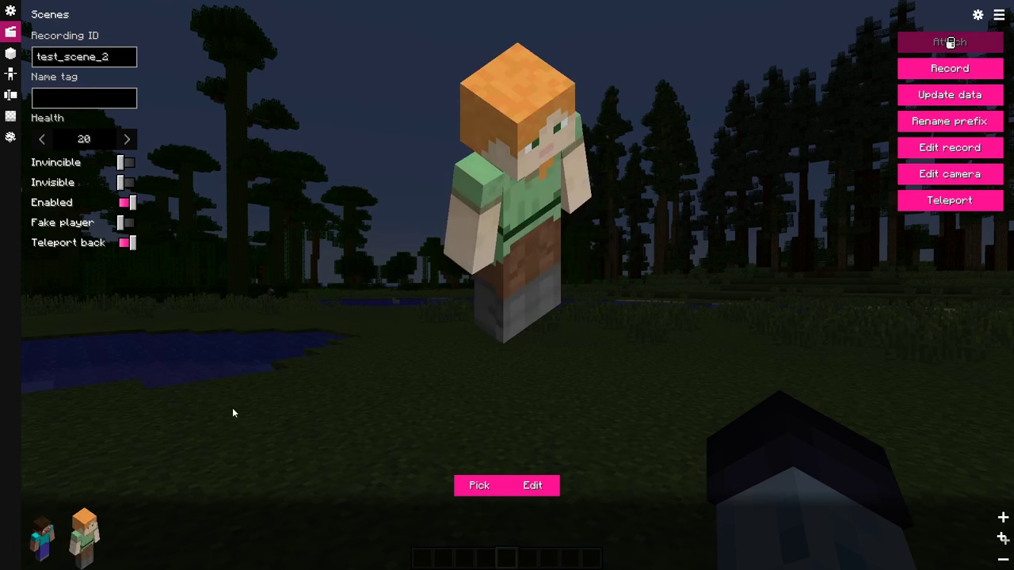
key("Escape")
key("Alt_R")
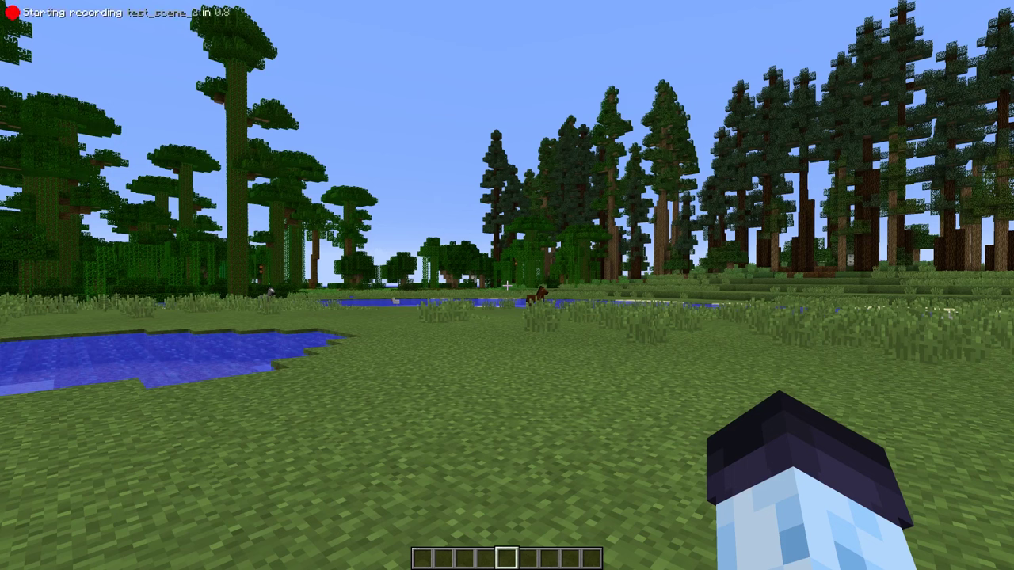
key("r")
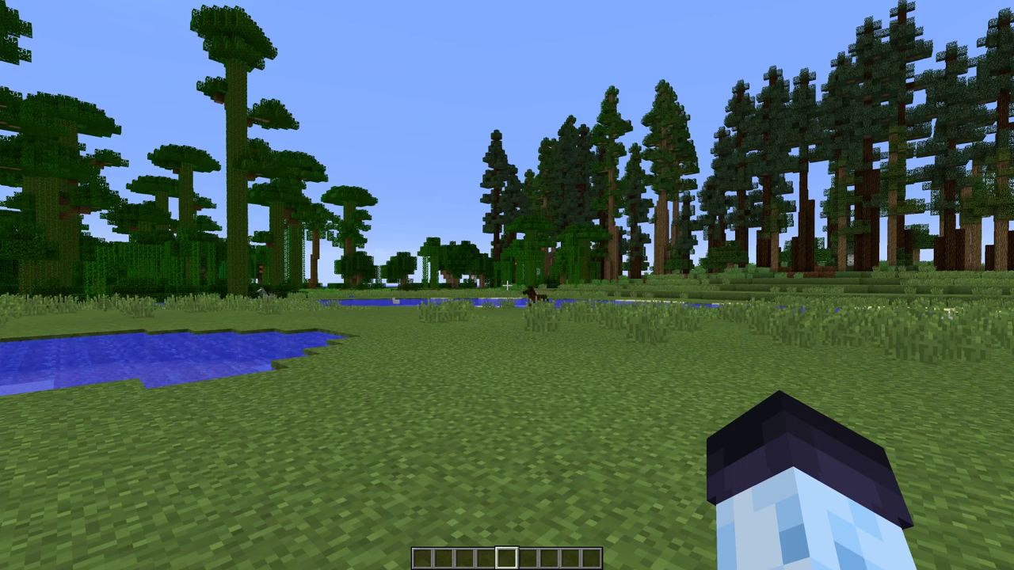
key("r")
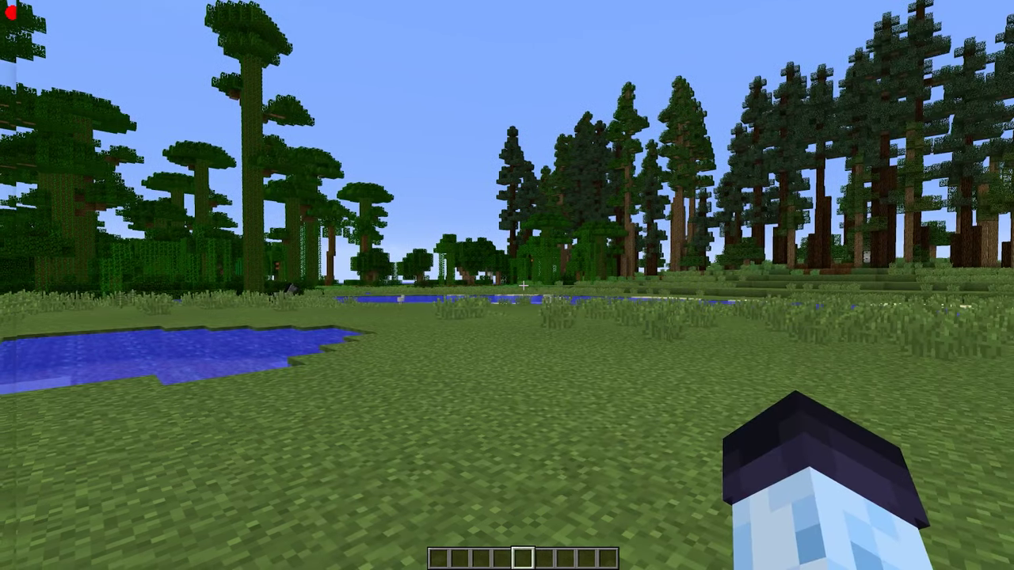
key("r")
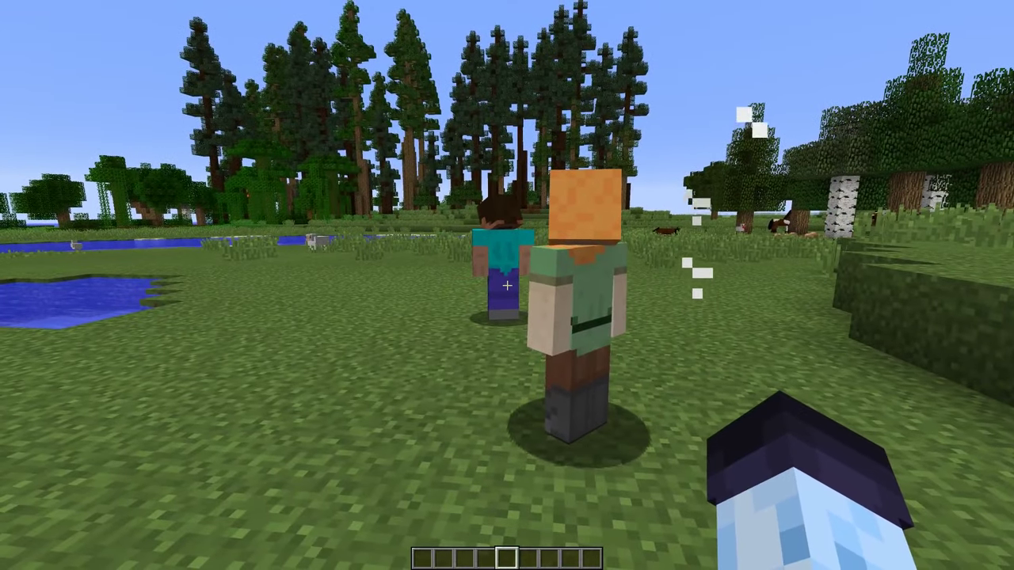
Run the command /record restore test_scene_1 to restore the first actor's recording
type("/record restore test_scene_")
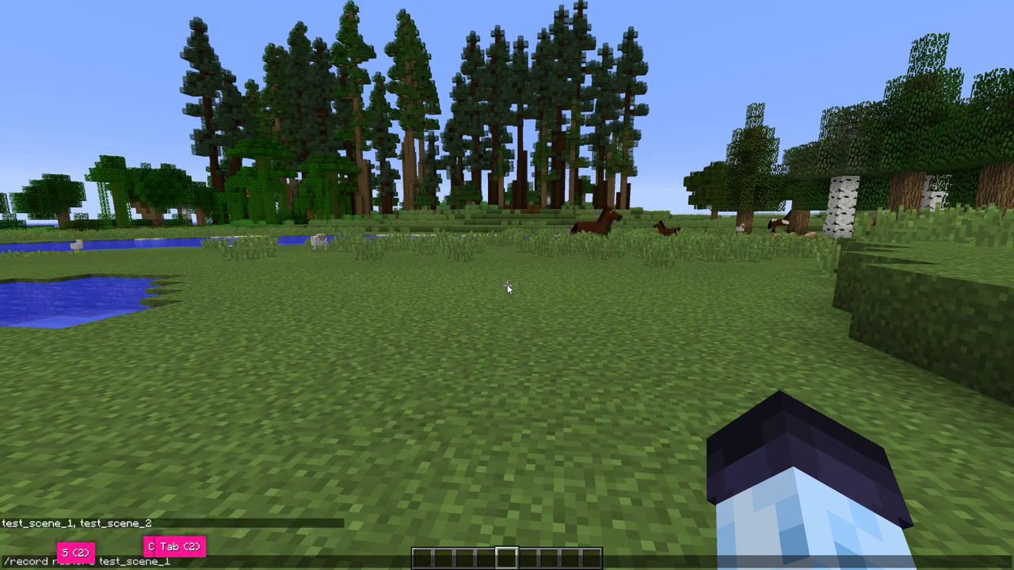
type("1")
key("Return")
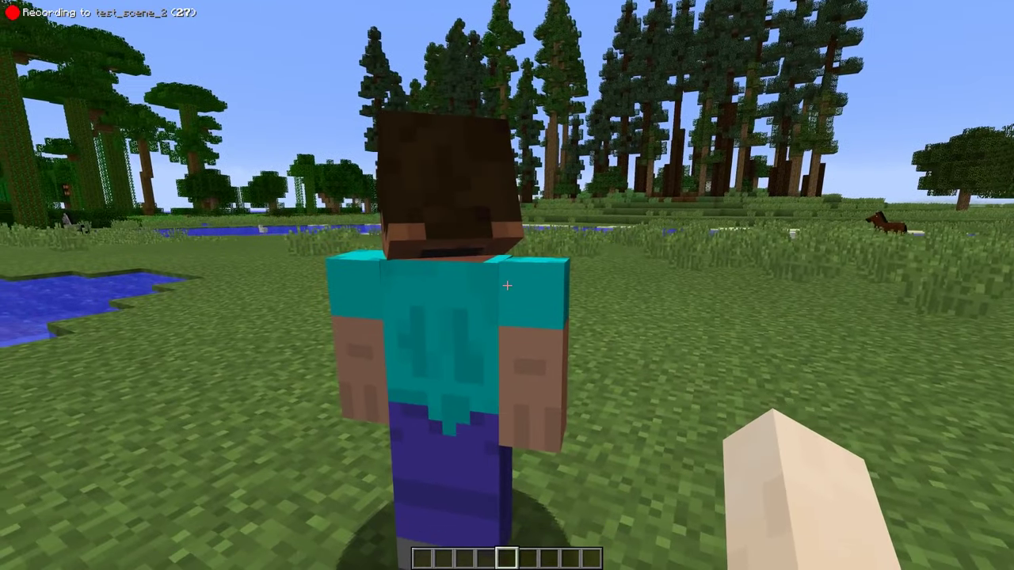
Perform Alex's part by following the Steve actor across the grass while test_scene_2 is being recorded
key("d")
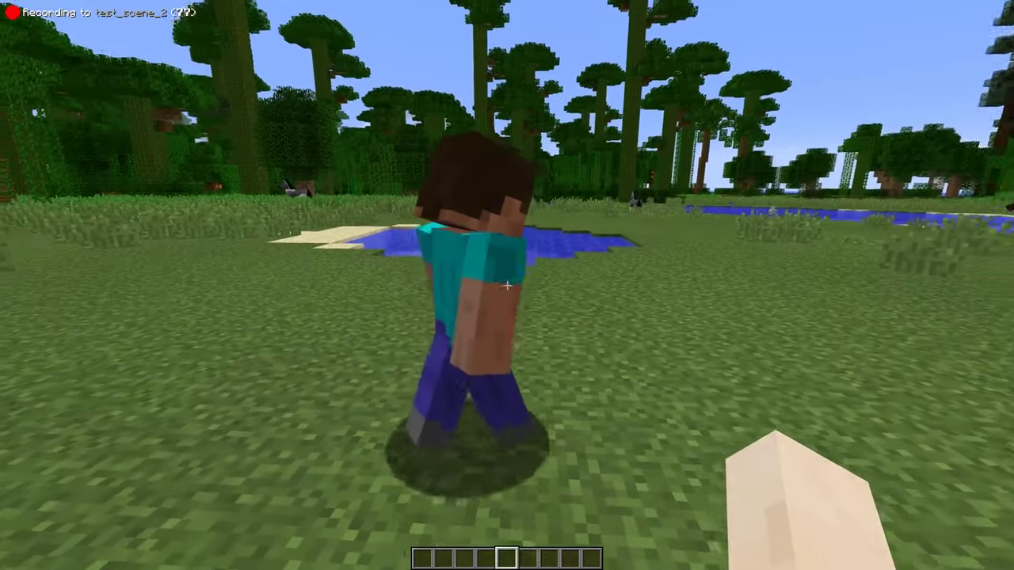
key("w")
key("w")
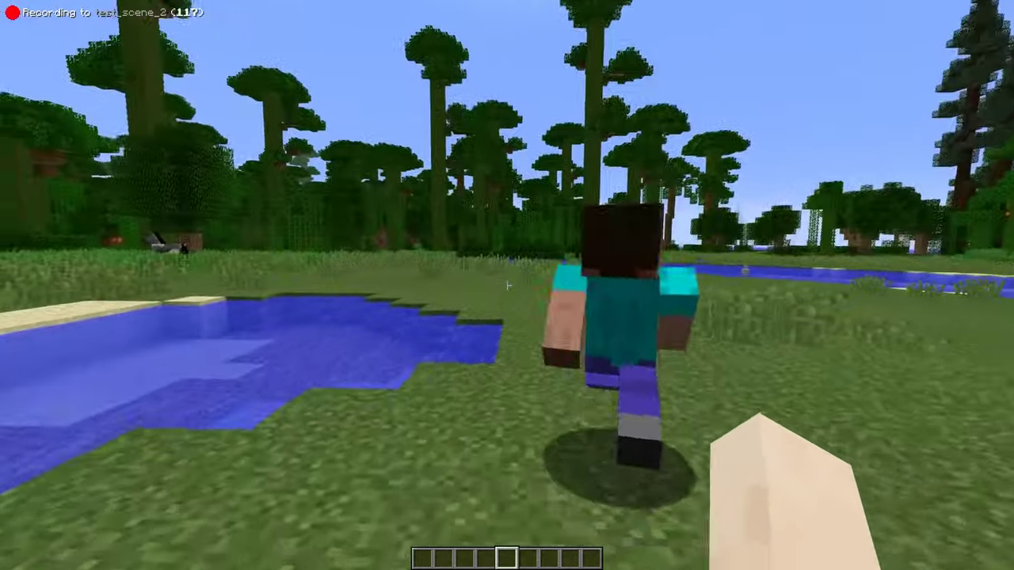
key("w")
key("w")
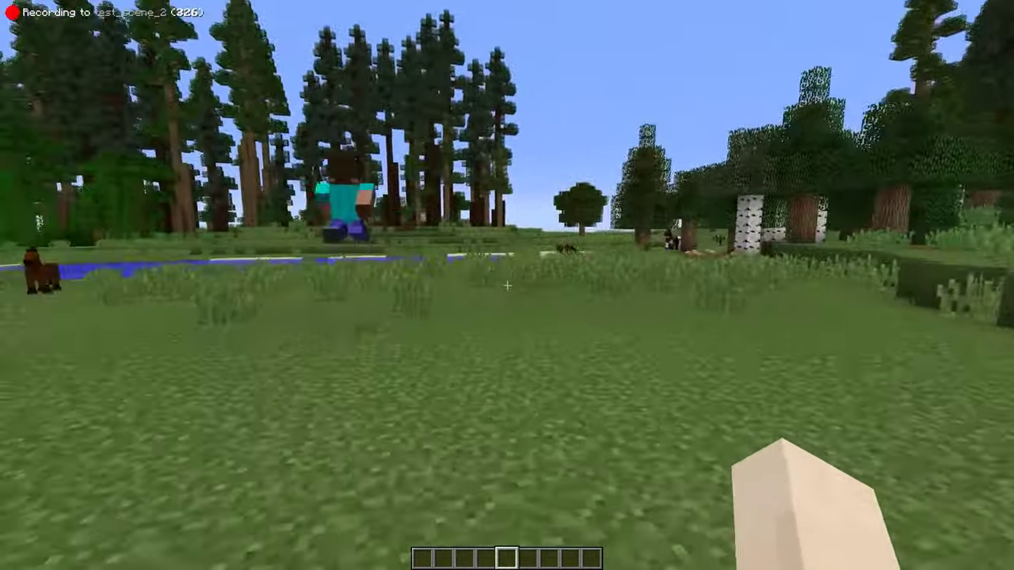
key("w")
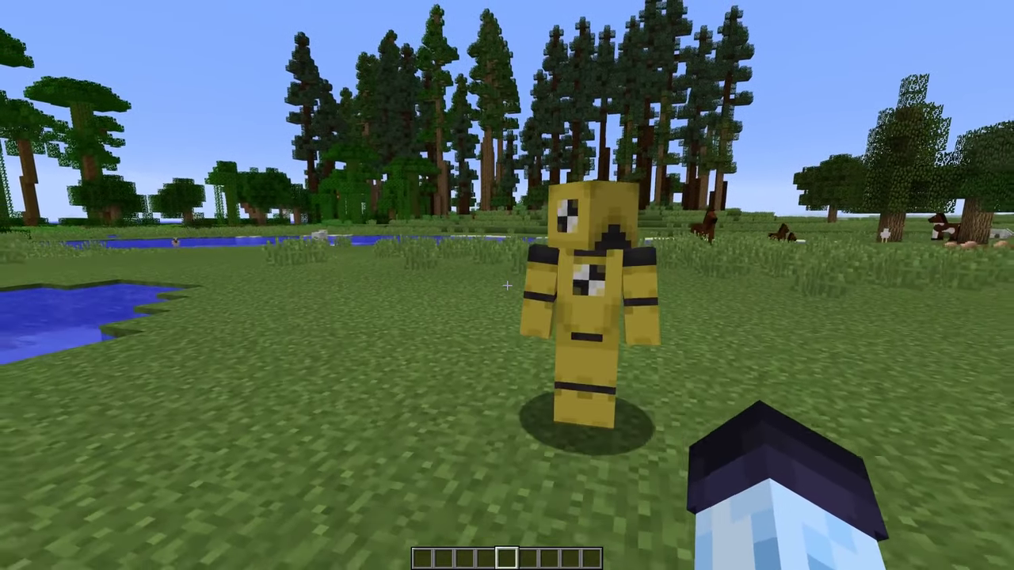
Use the dashboard to start a recording of the test_scene_1 replay and walk forward in the world
key("s")
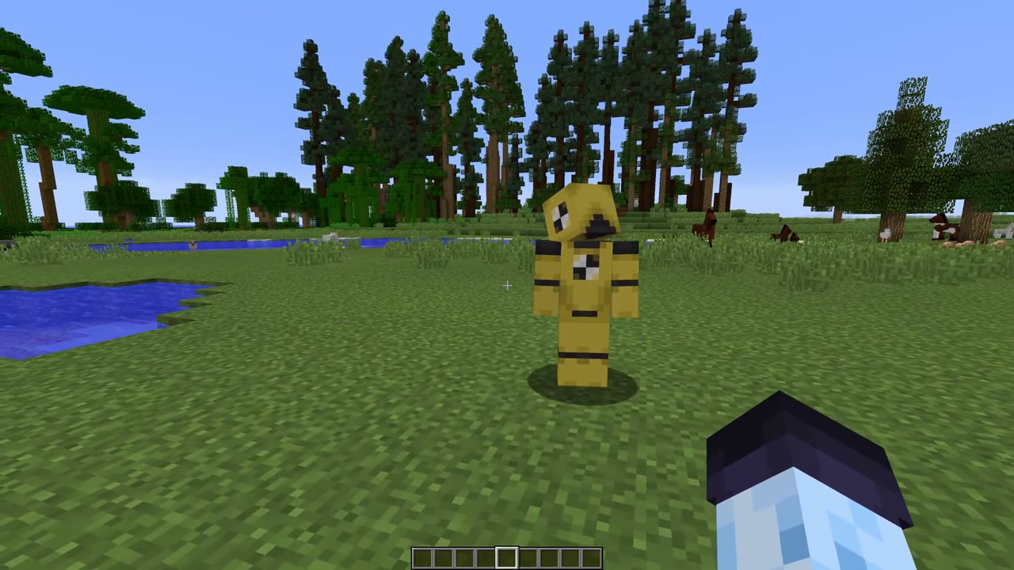
key("w")
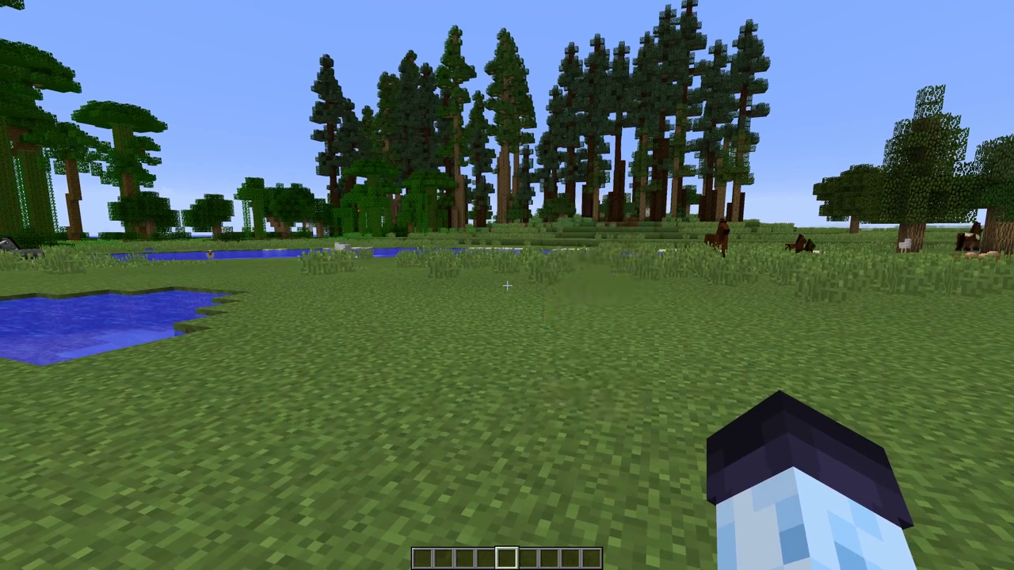
key("0")
key("Escape")
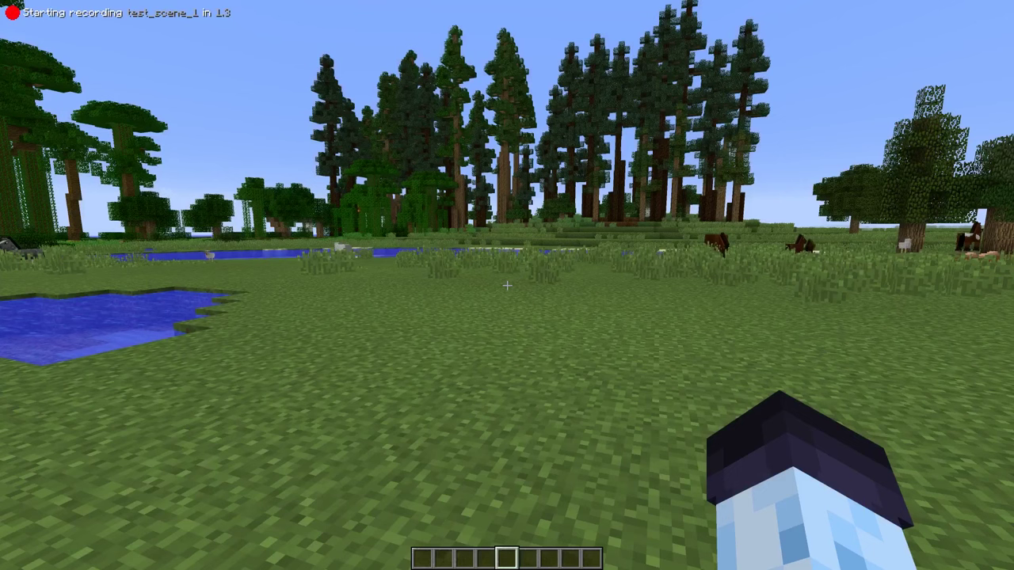
key("w")
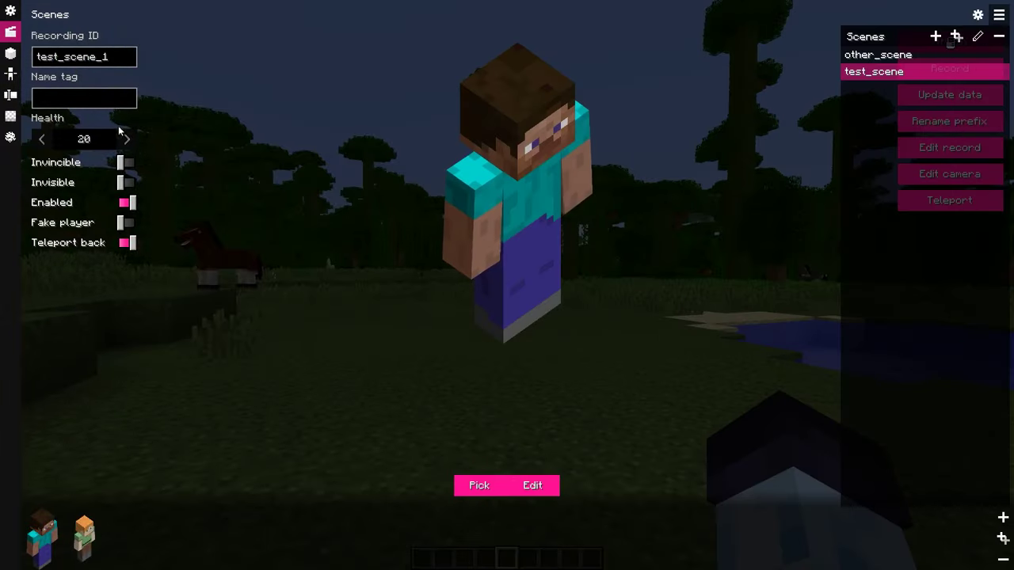
Set the name tags of the test_scene_1 and test_scene_2 replays to Steve and Alex, and return to the world
left_click(108, 103)
type("Steve")
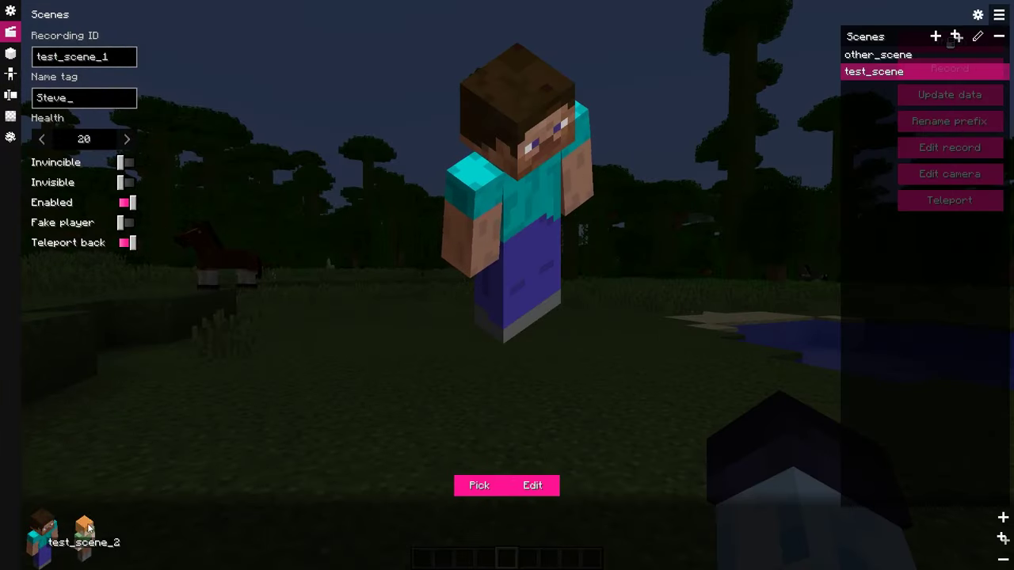
left_click(87, 529)
left_click(83, 98)
type("Alex")
key("Escape")
key("w")
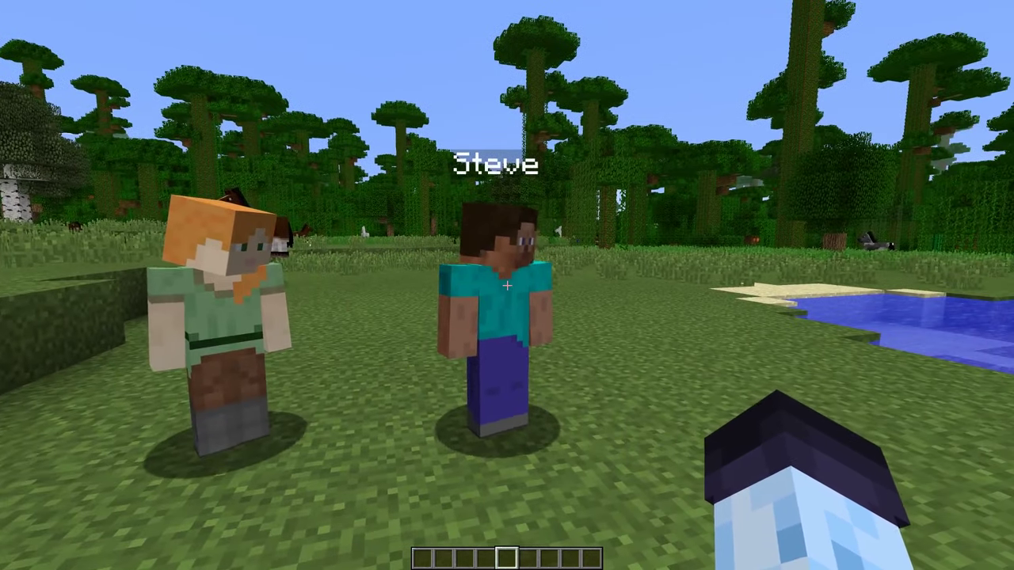
Run the command /kill @e[name=Steve] to kill the Steve actor during the scene's playback
key("slash")
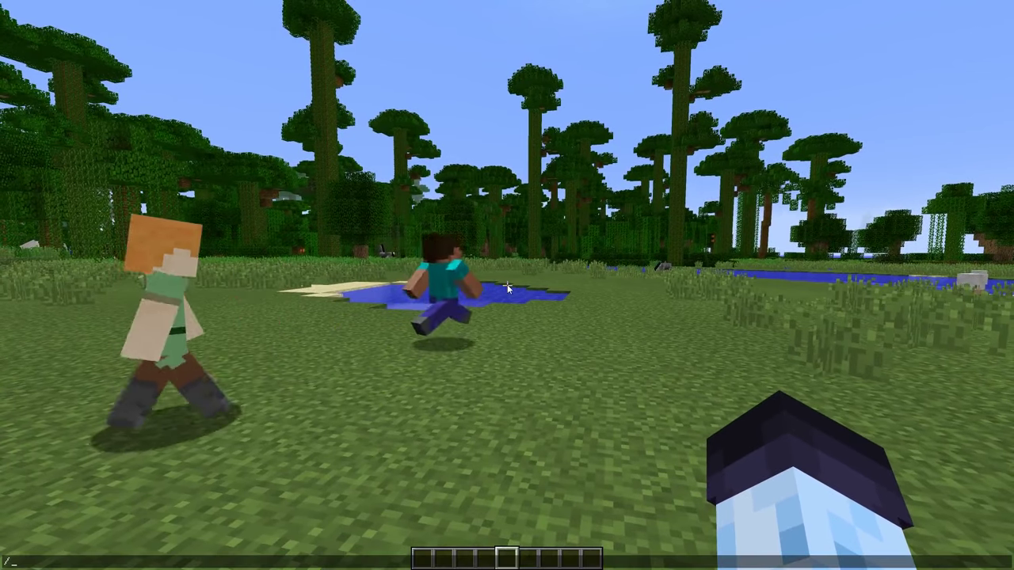
type("kill @e[ty")
key("BackSpace")
key("BackSpace")
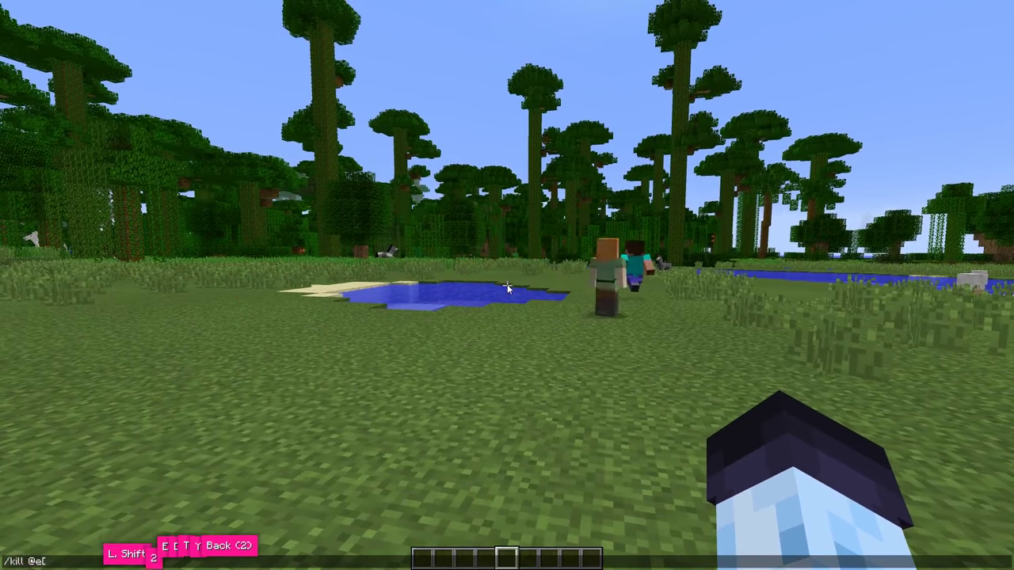
type("name=Steve]")
key("Return")
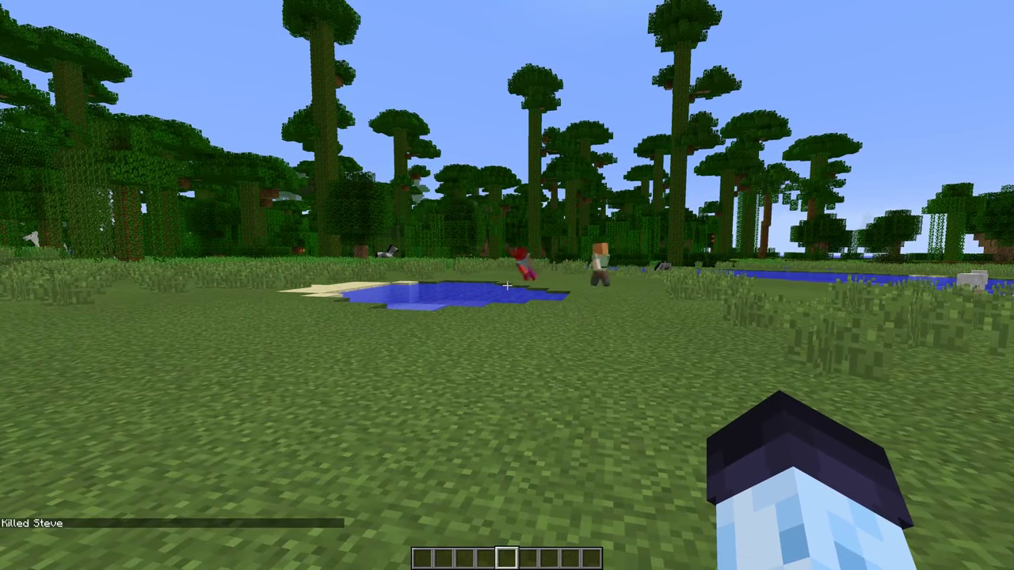
Open the health value of the test_scene_1 replay for editing, and play the scene to strike the Alex actor
key("0")
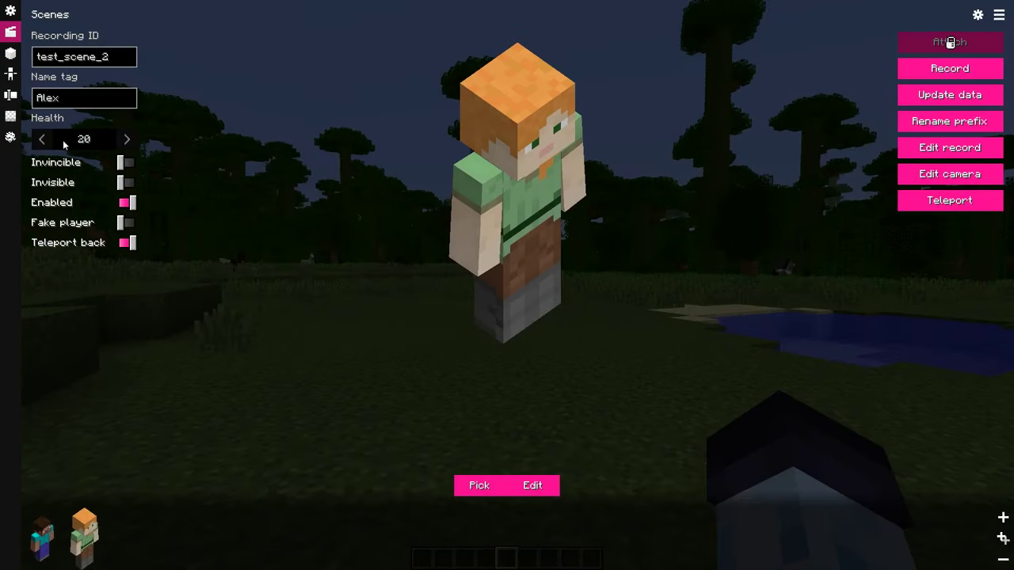
left_click(45, 547)
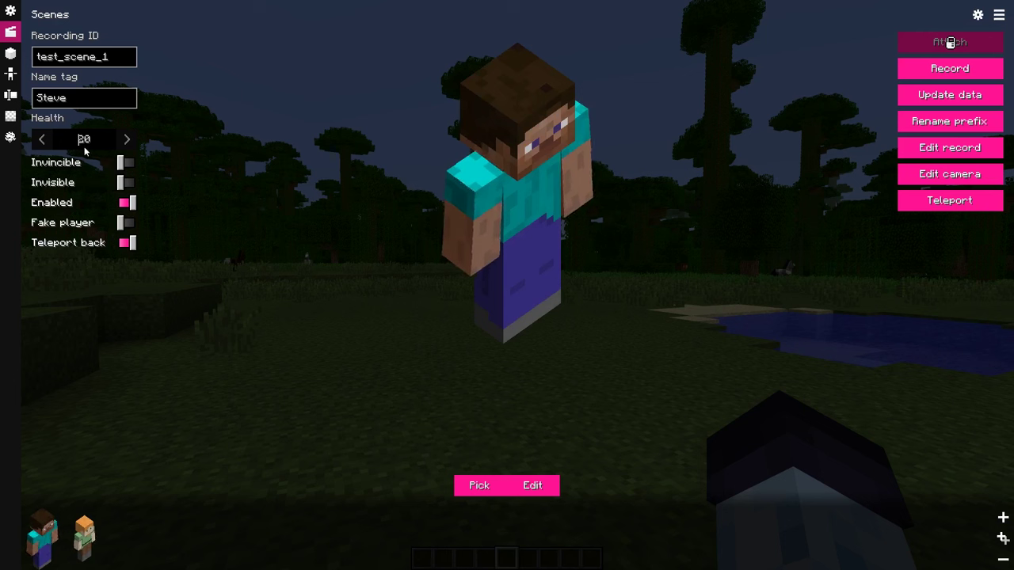
key("Escape")
key("ctrl")
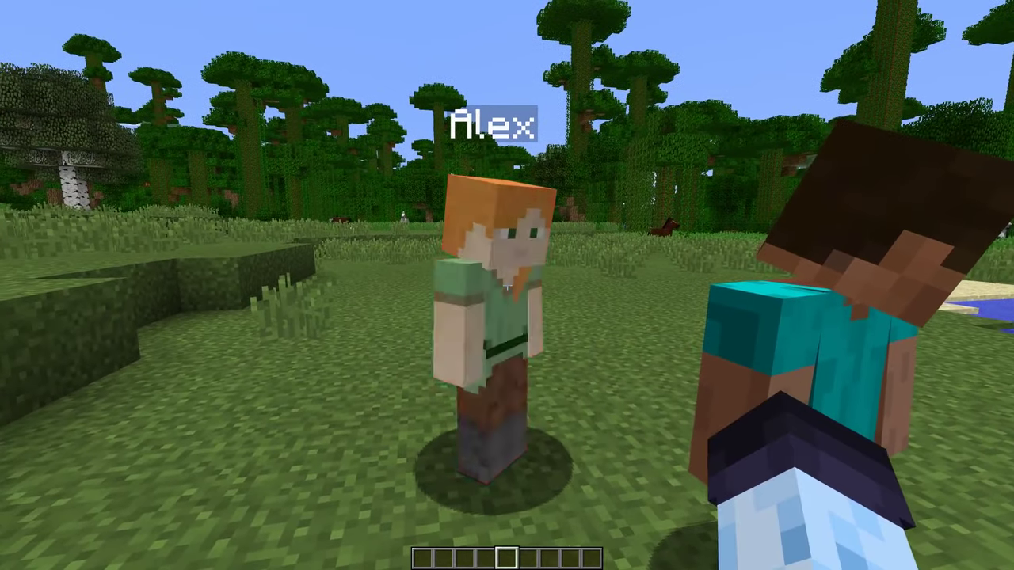
left_click(507, 286)
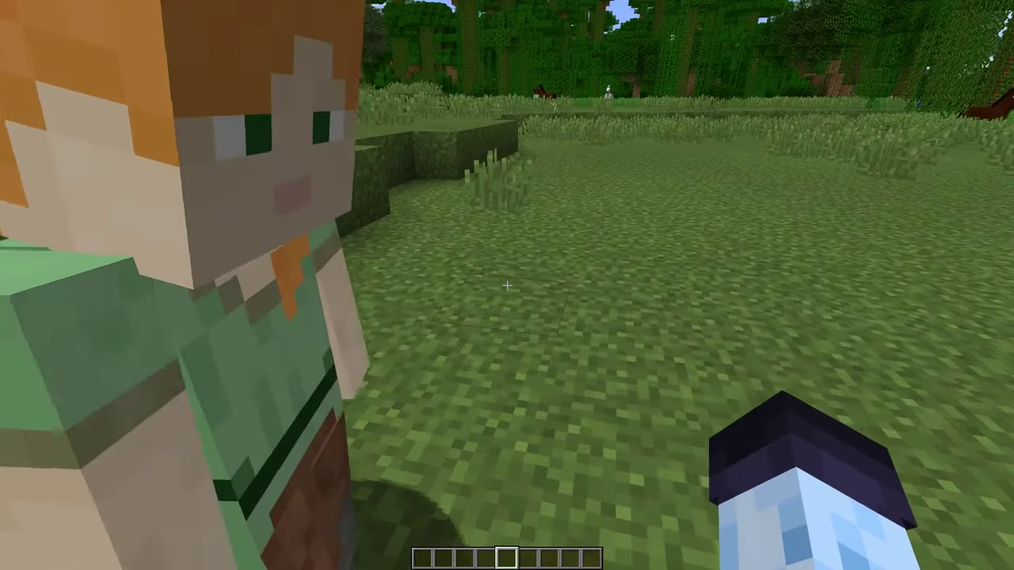
Turn on Invincible for the test_scene_1 replay, and check the same option on the test_scene_3 replay
key("0")
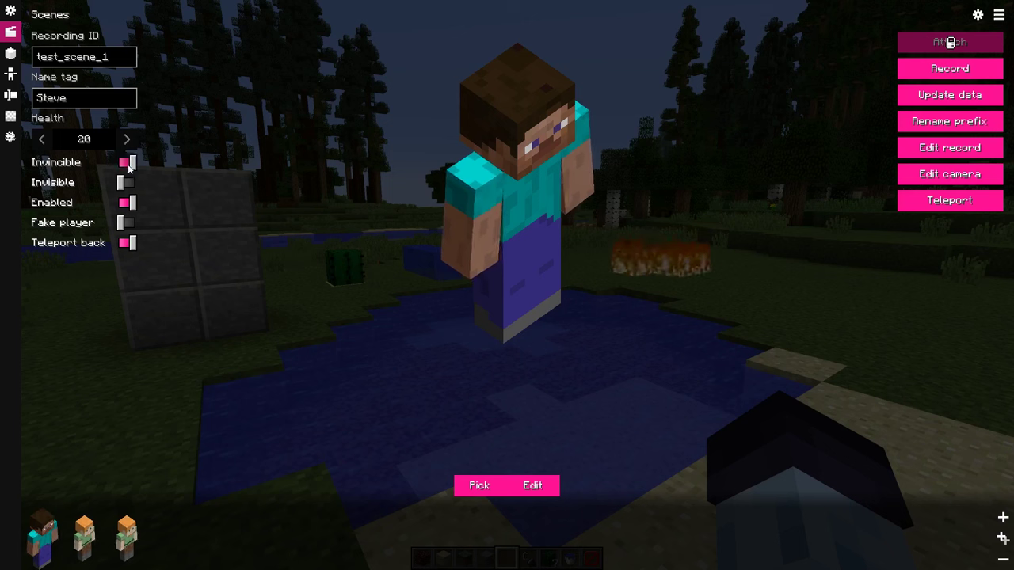
left_click(122, 537)
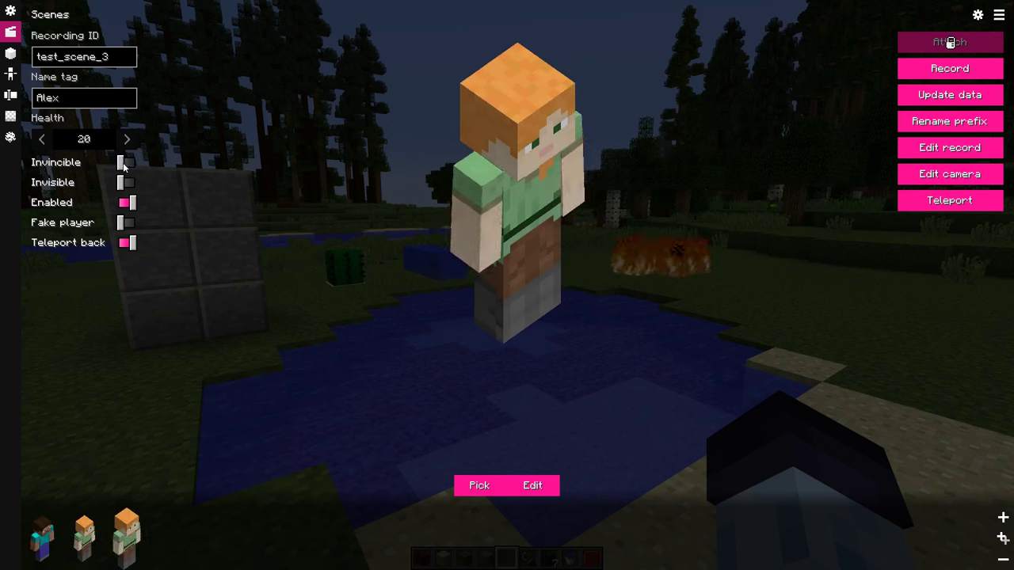
key("Escape")
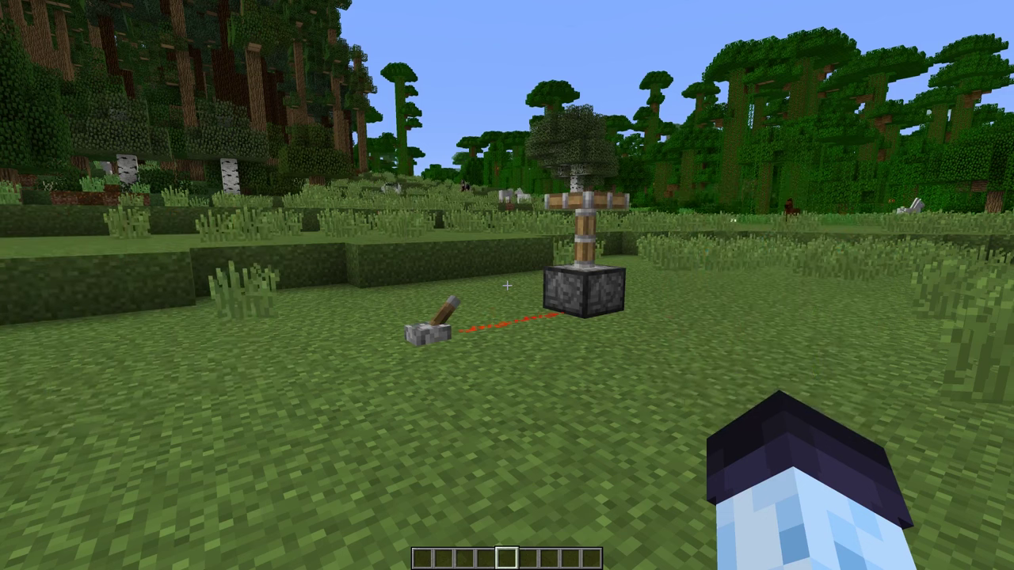
Check the Enabled option of the invisible_scene_3 replay, and play the scene with the piston's lever switched off
key("0")
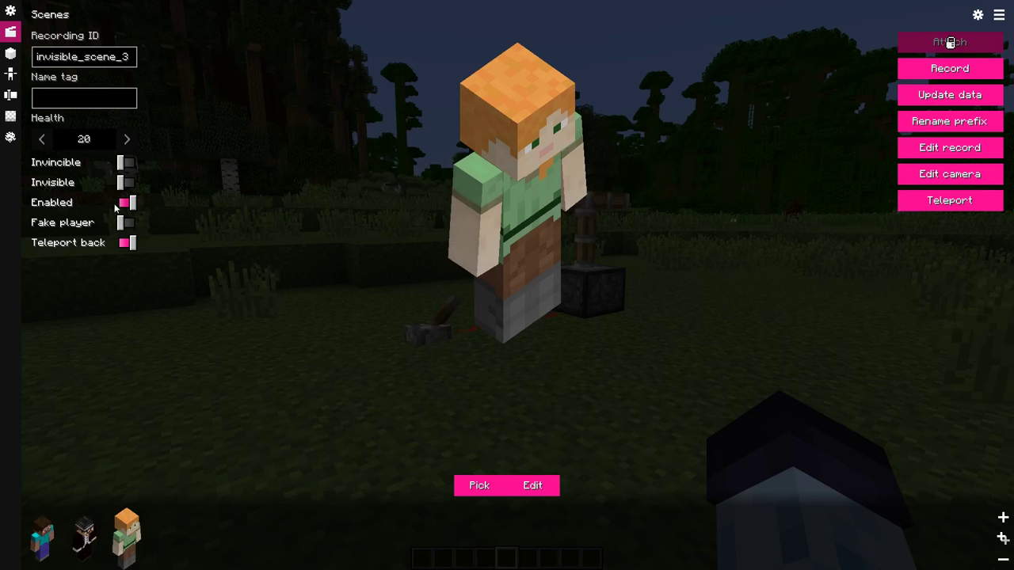
key("Escape")
right_click(507, 285)
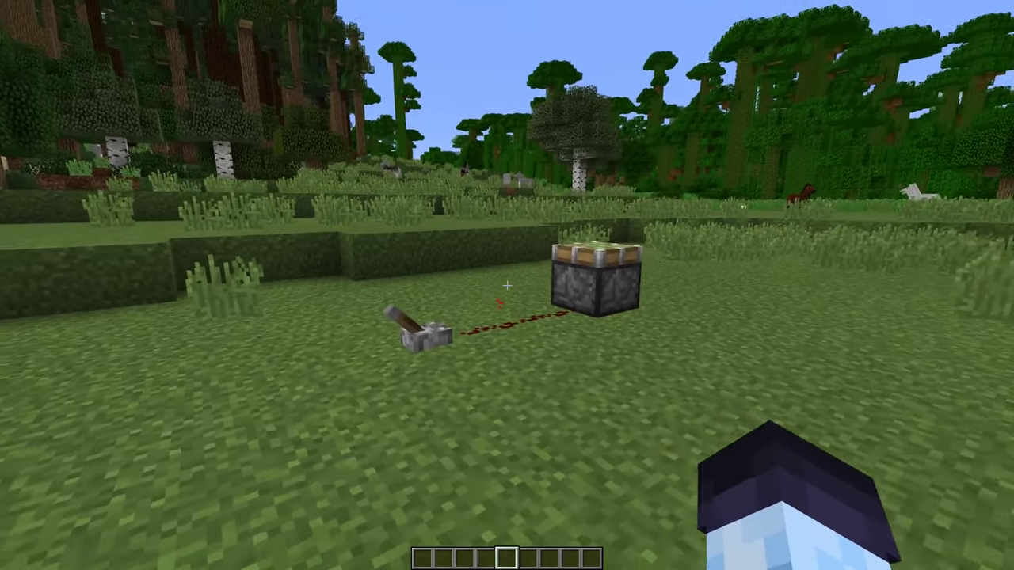
key("ctrl")
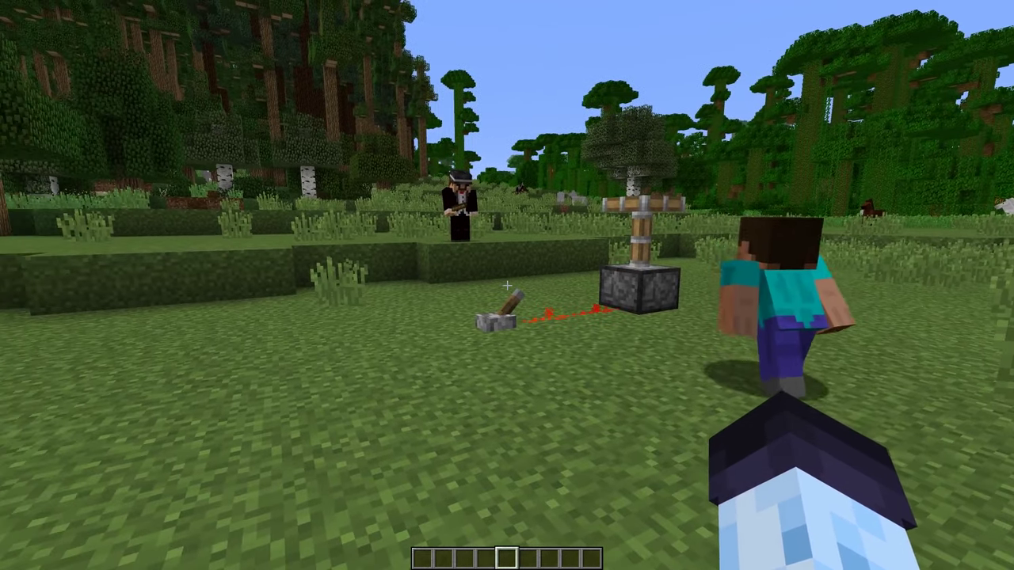
Inspect the Fake player settings of both fake_scene replays, and walk up to the Notch and jeb_ actors in the world
key("F3")
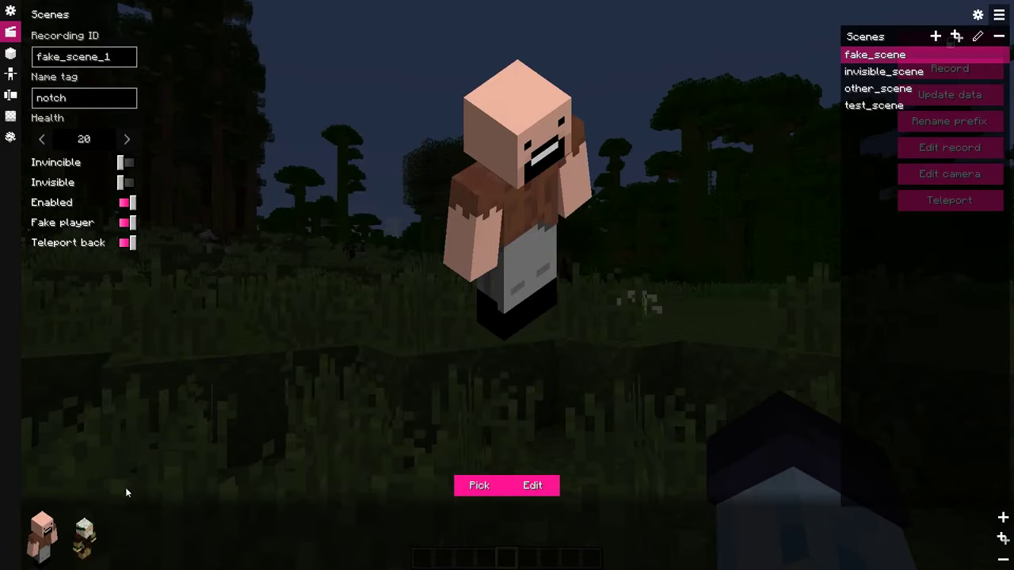
left_click(85, 537)
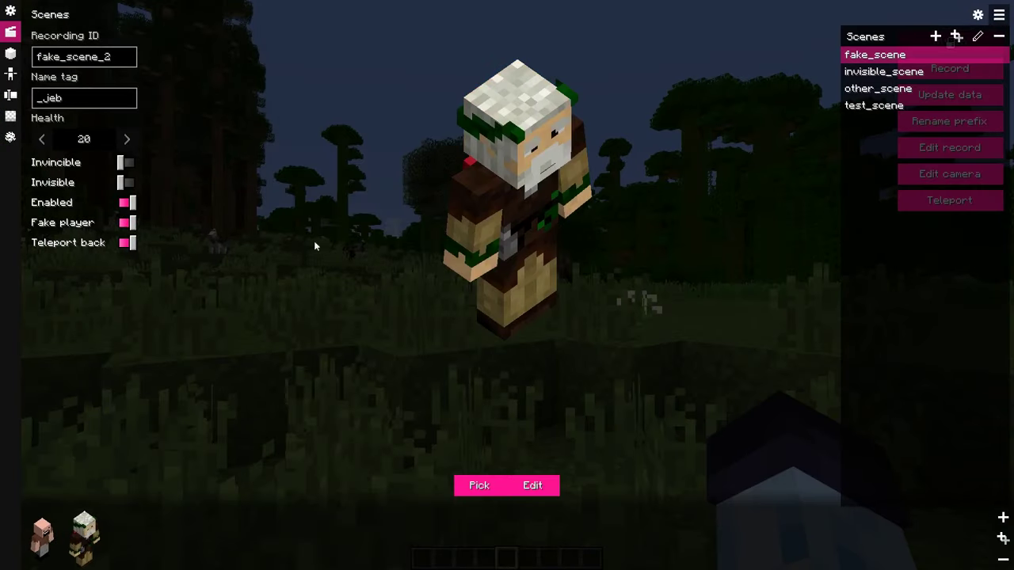
key("Escape")
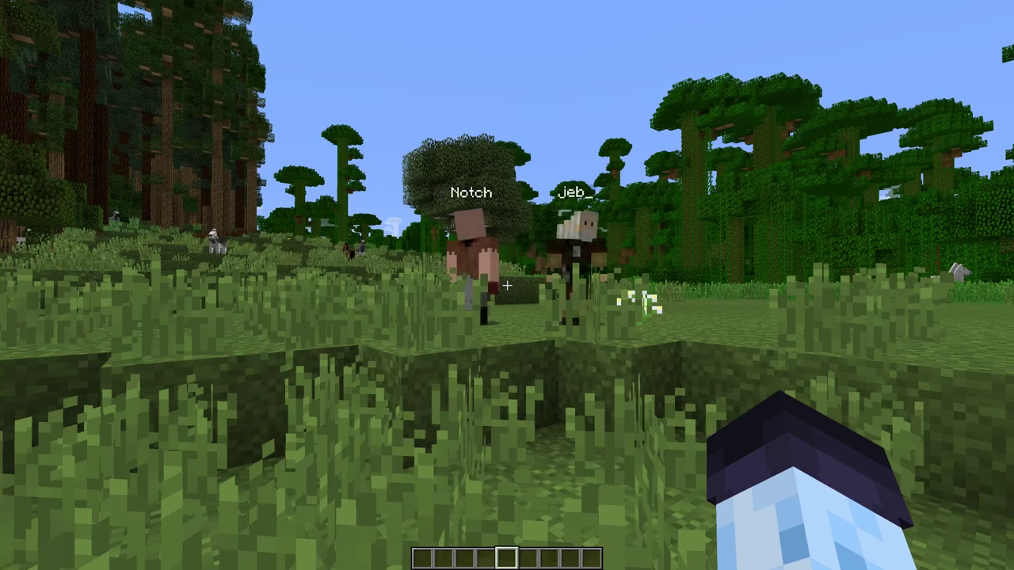
key("w")
key("space")
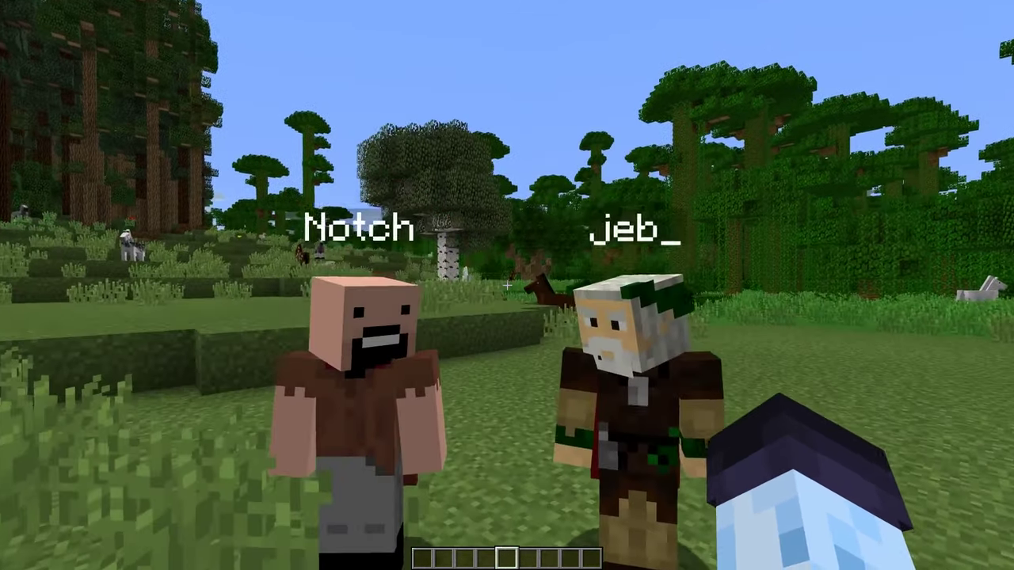
key("Tab")
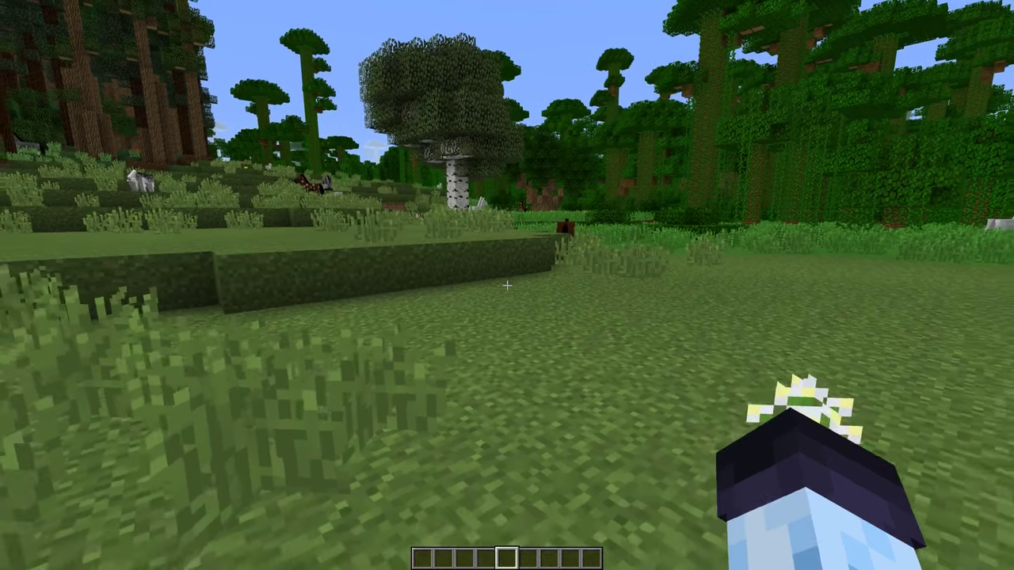
Record a forward walk for the tp_back_scene_1 replay with Teleport back enabled
right_click(507, 286)
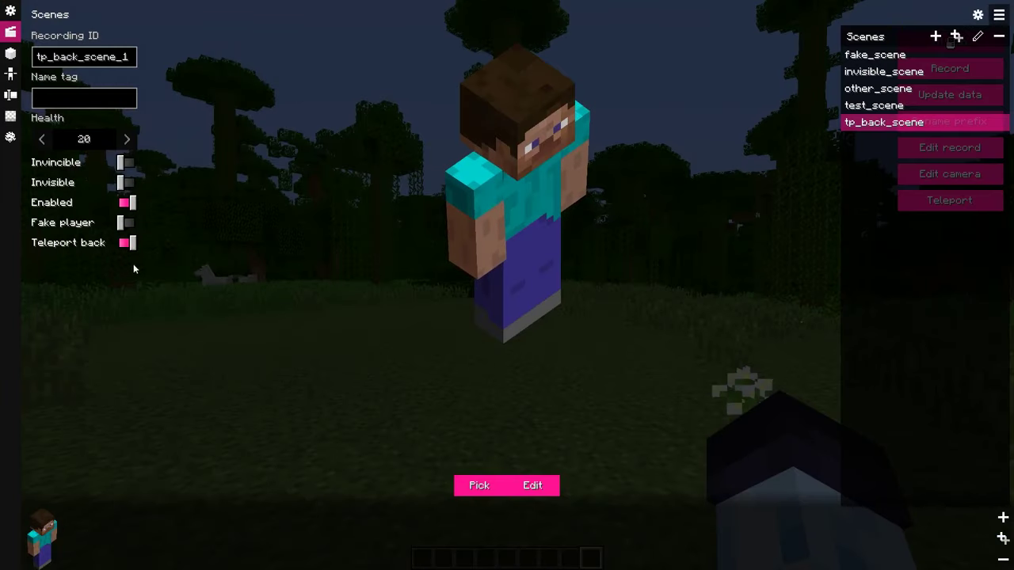
key("Escape")
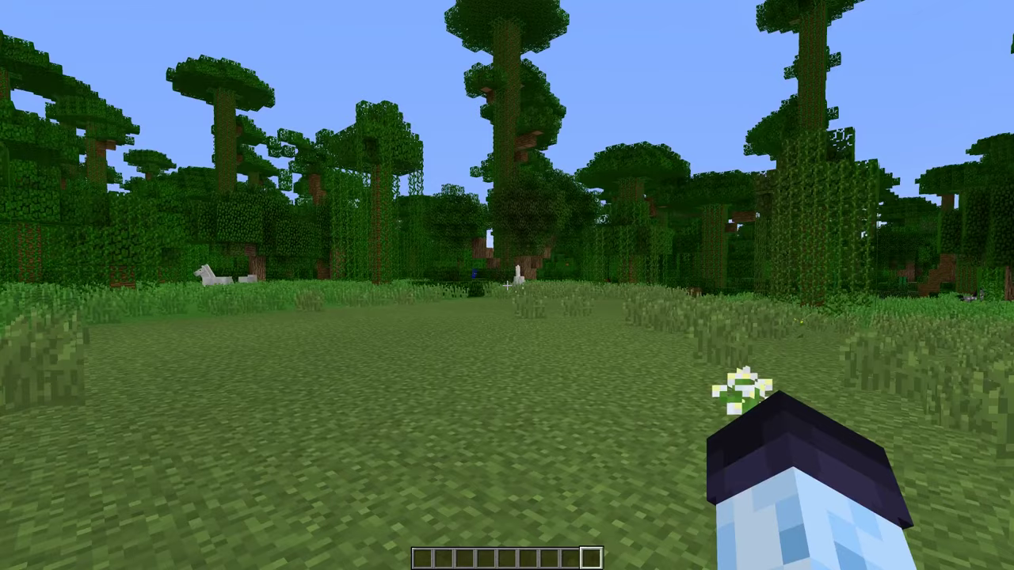
key("alt")
key("w")
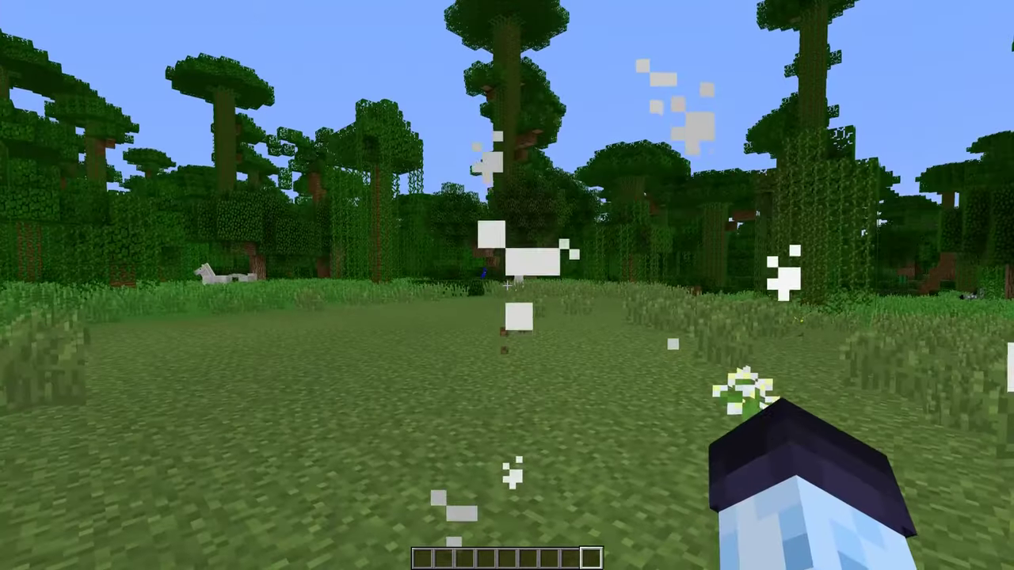
Turn off Teleport back for the tp_back_scene_1 replay and record another forward walk
key("0")
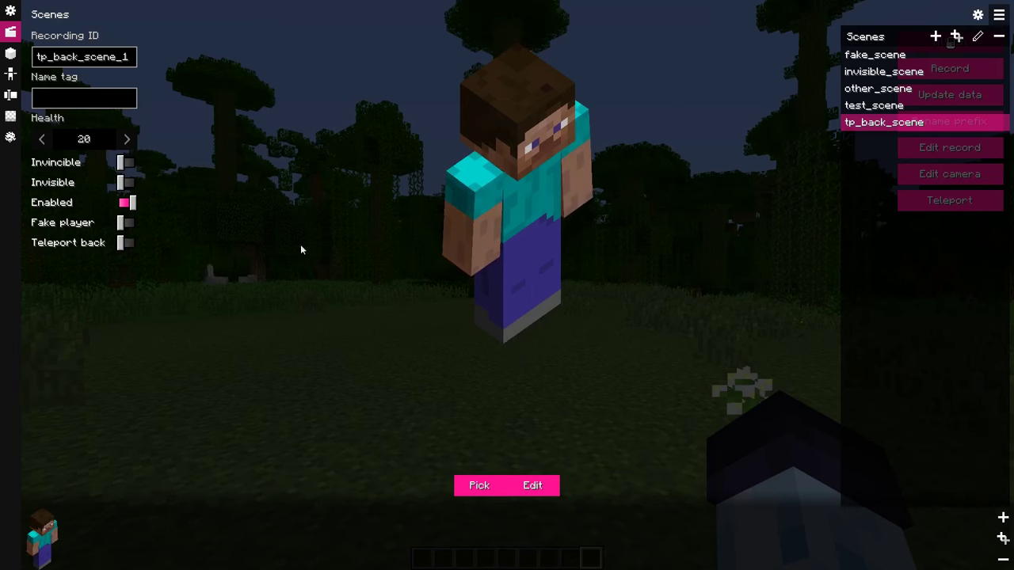
key("Escape")
key("w")
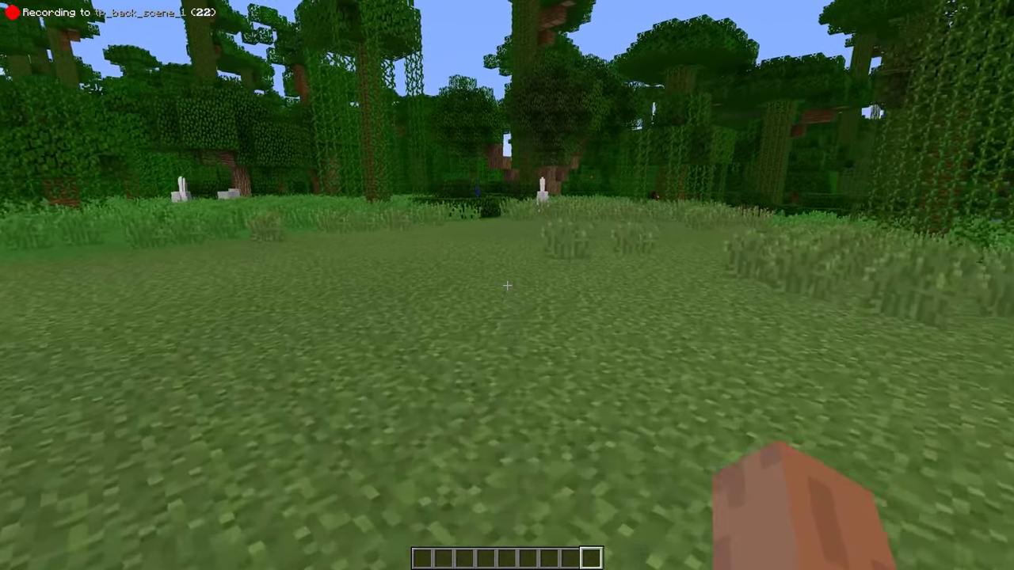
Change the morph of the test_scene_1 replay from Steve to the creeper
key("0")
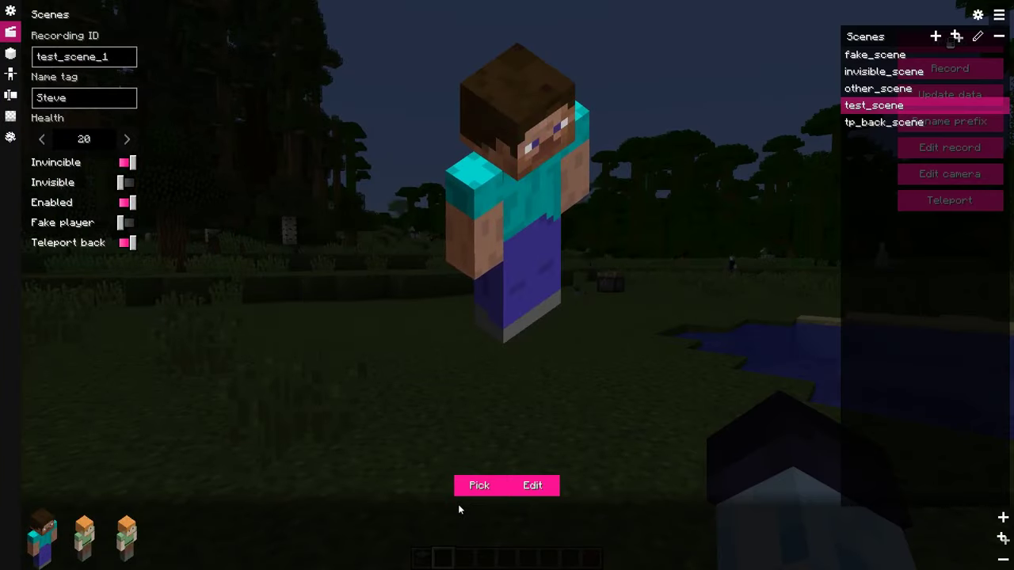
left_click(485, 487)
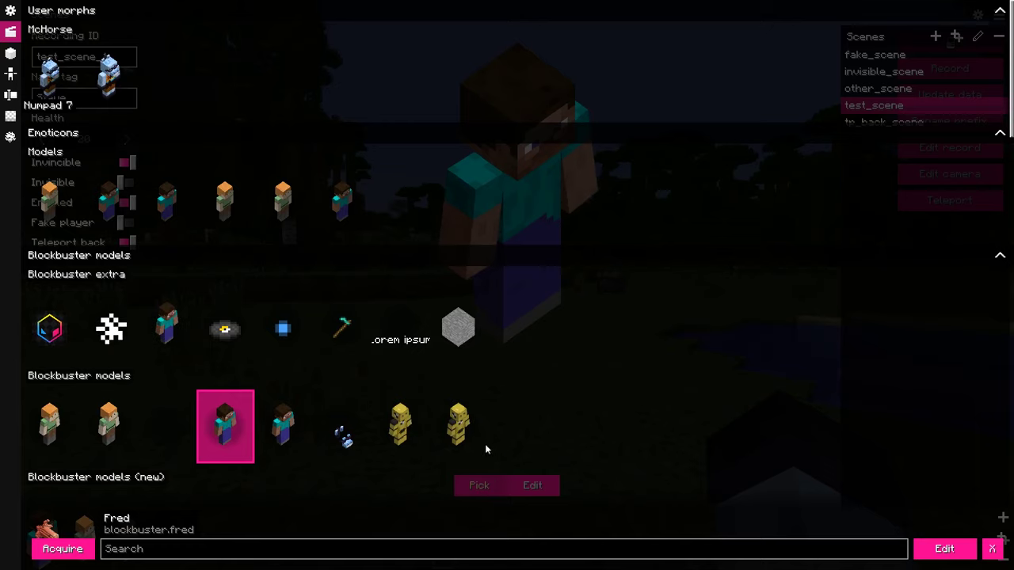
scroll(475, 424, "down", 6)
left_click(173, 315)
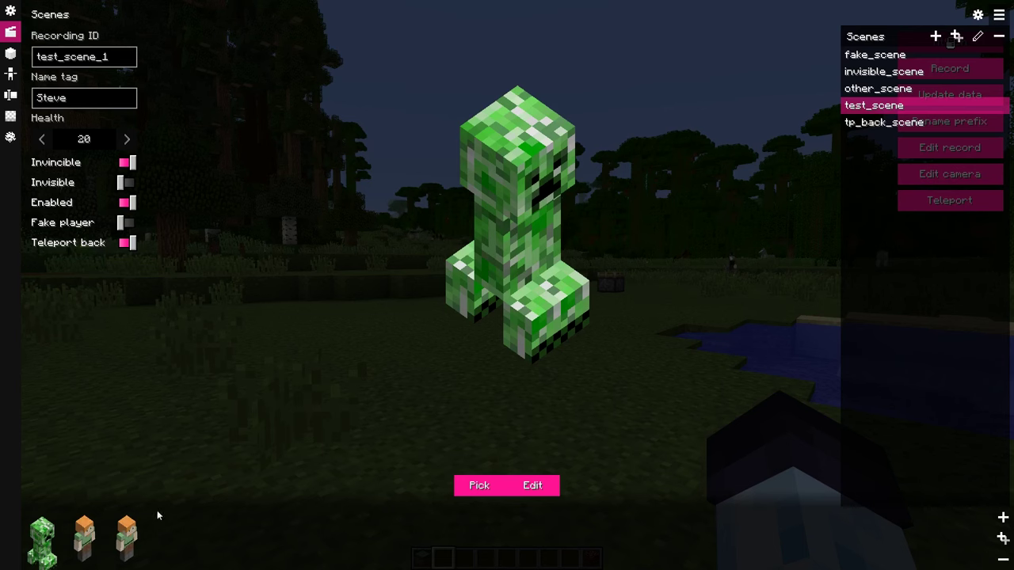
Set the global scale of the Alex model in the test_scene_2 replay to 1.35
left_click(94, 524)
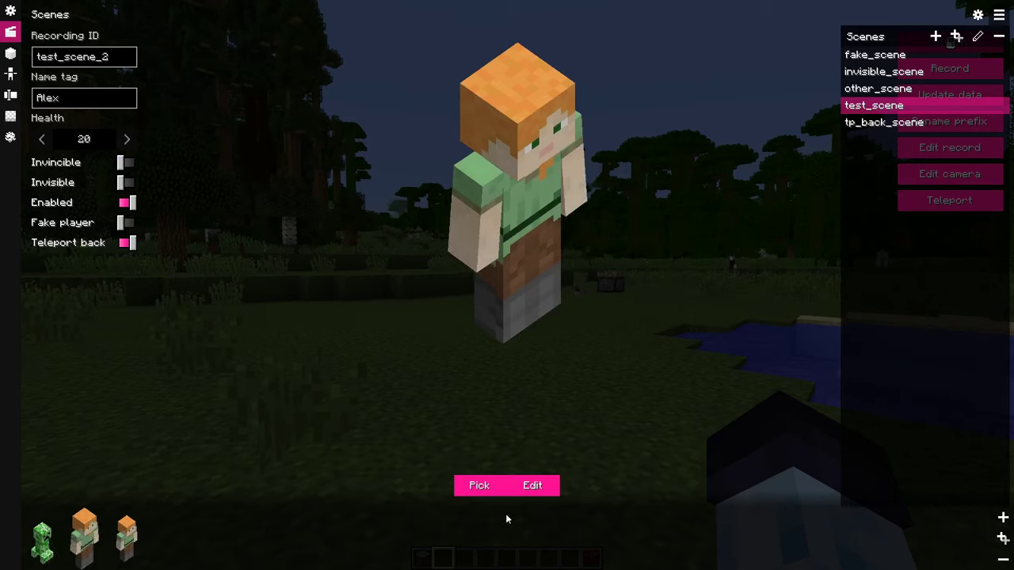
left_click(530, 485)
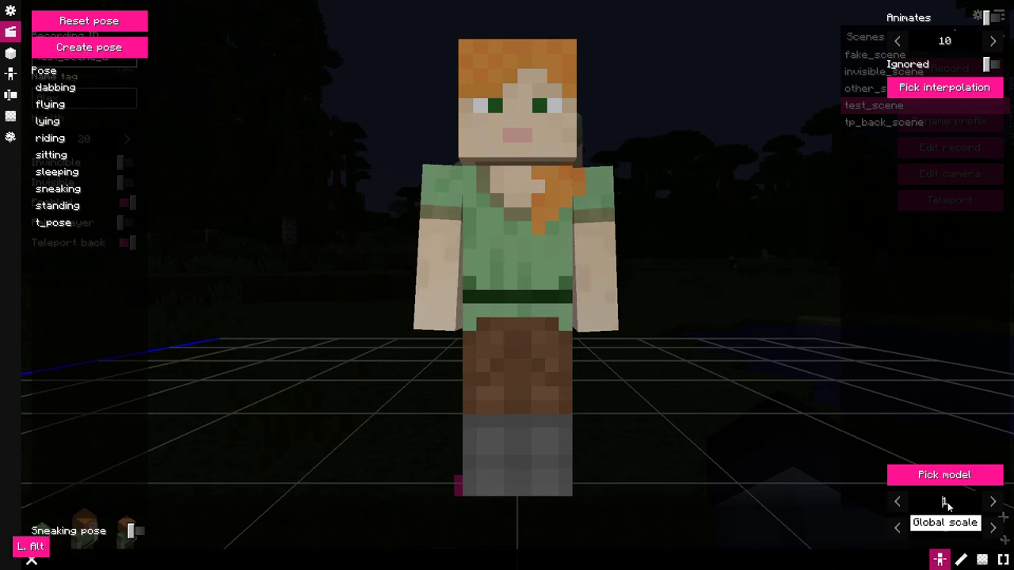
left_click_drag(949, 504, 945, 505)
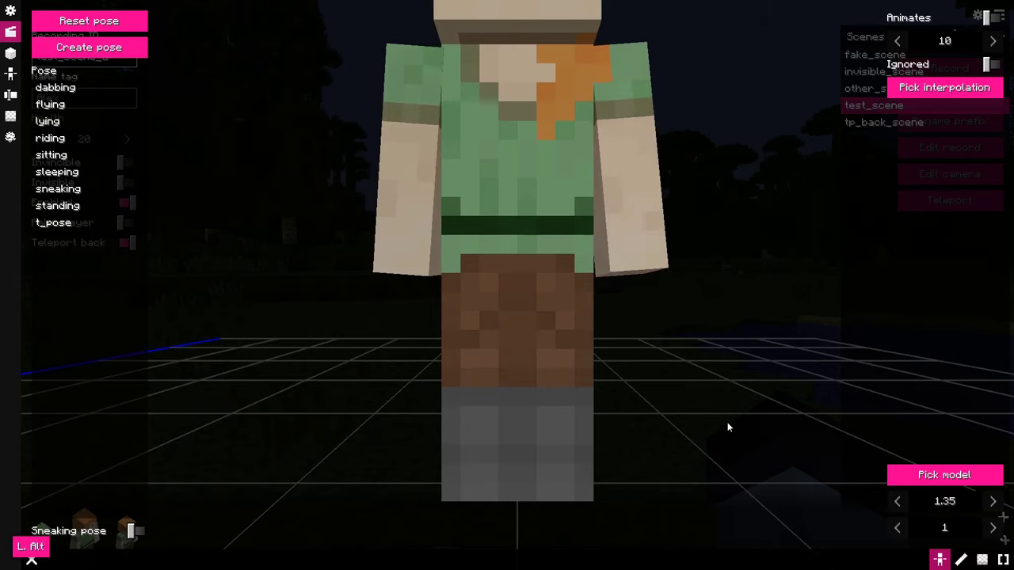
key("Escape")
key("Escape")
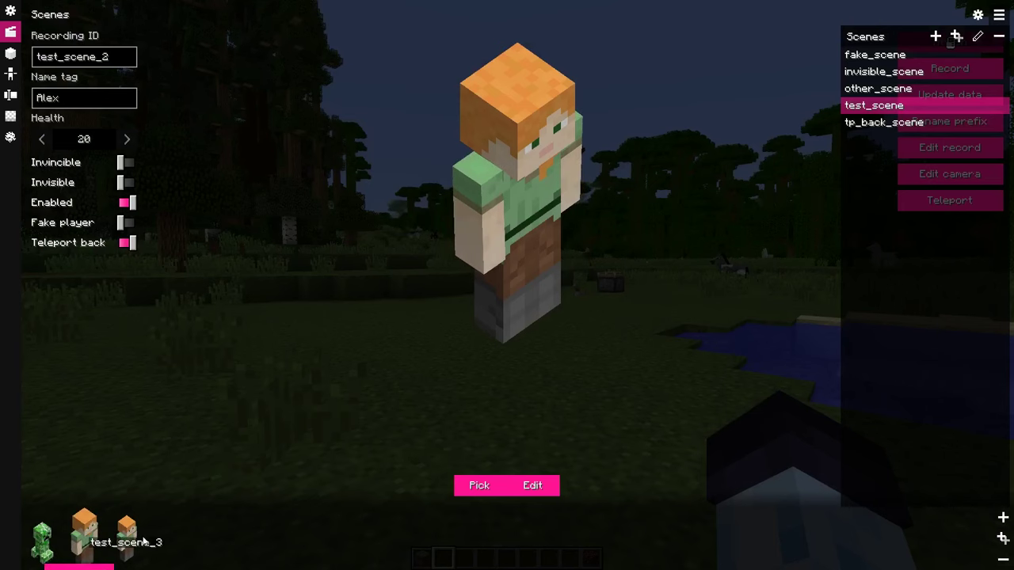
Adjust the global scale of the Alex model in the test_scene_3 replay and return to the world
key("e")
mouse_move(943, 504)
left_mouse_down()
mouse_move(932, 502)
mouse_move(948, 512)
left_mouse_up()
key("Escape")
key("Escape")
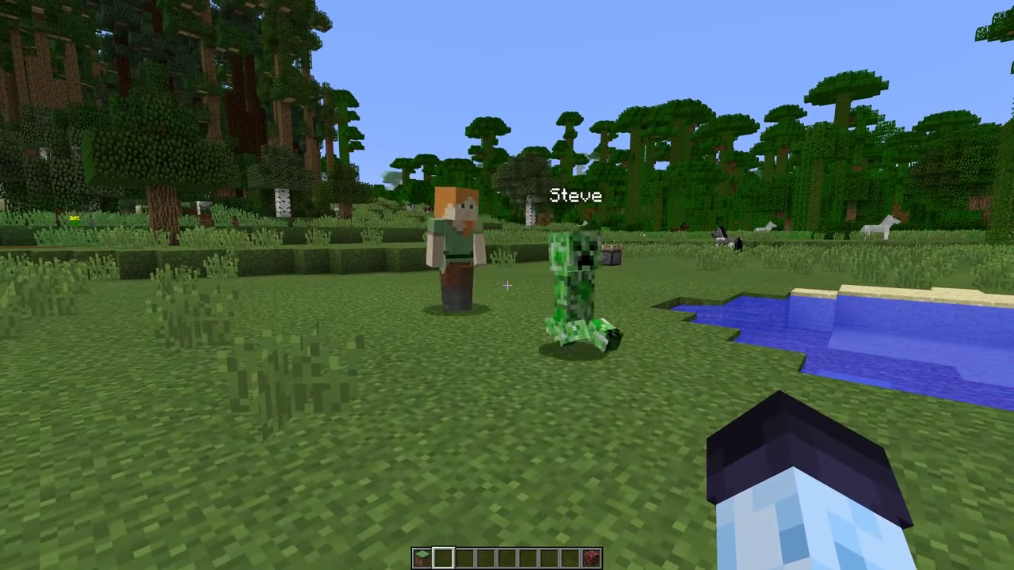
key("0")
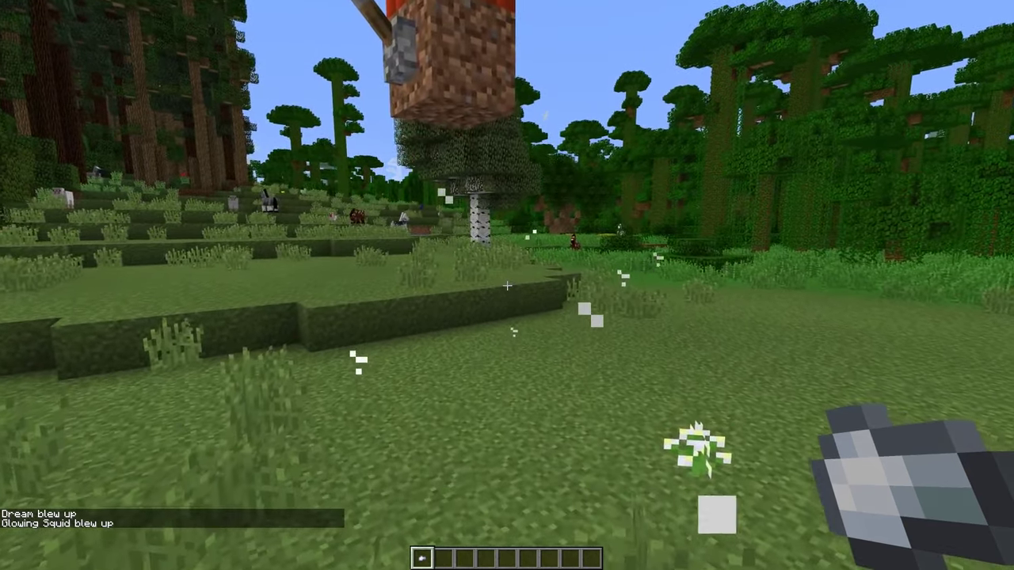
key("0")
key("Escape")
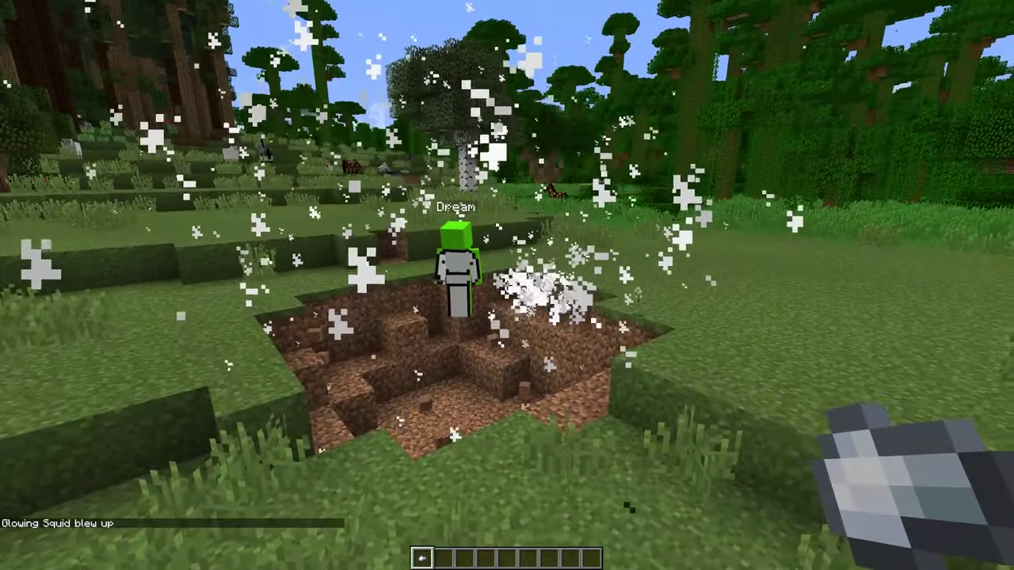
Rename the recording ID prefix of the new_scene replays to example_scene and check the recording IDs of the other replays
key("0")
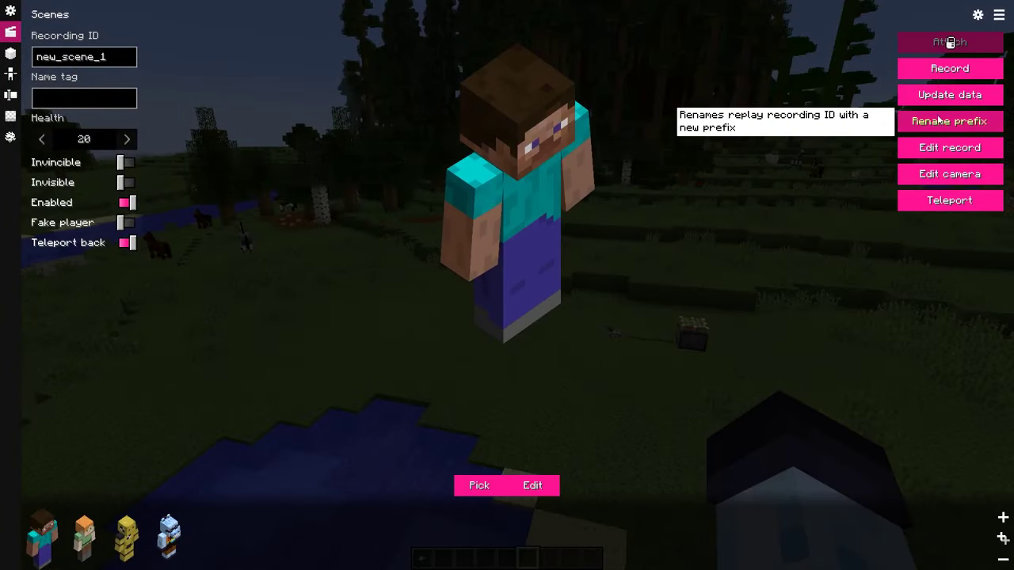
left_click(947, 121)
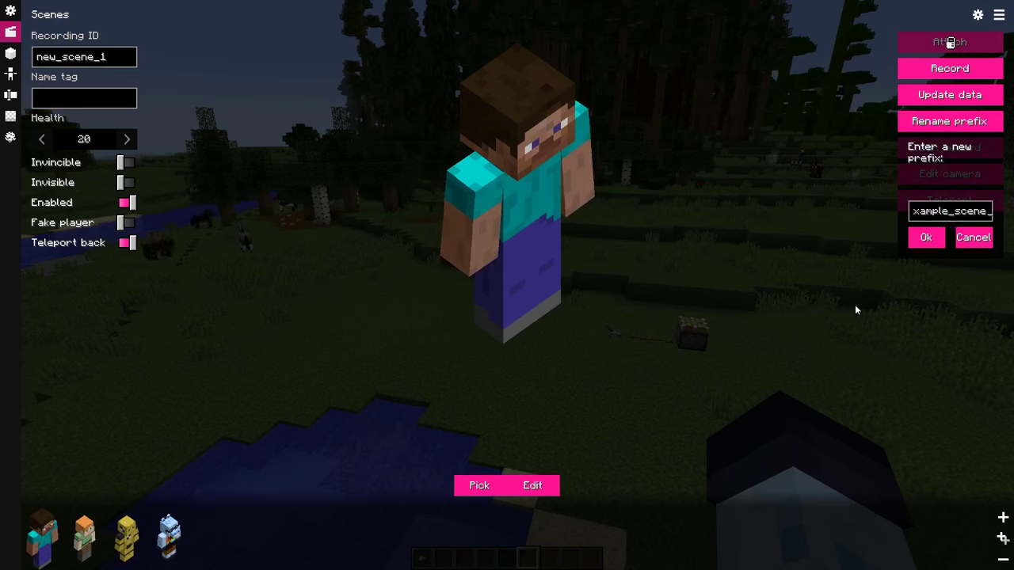
left_click(928, 241)
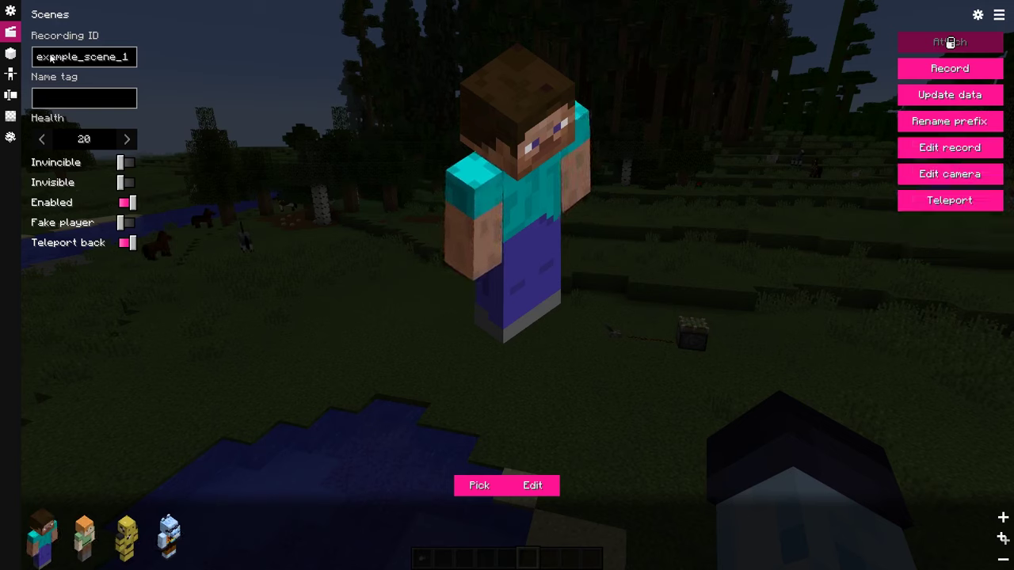
left_click(84, 539)
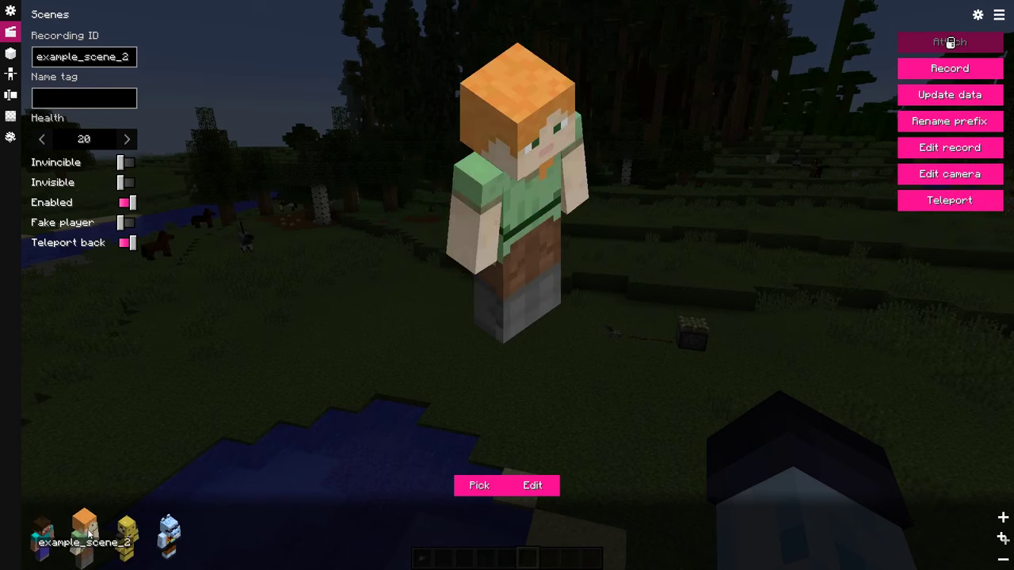
left_click(126, 538)
left_click(167, 536)
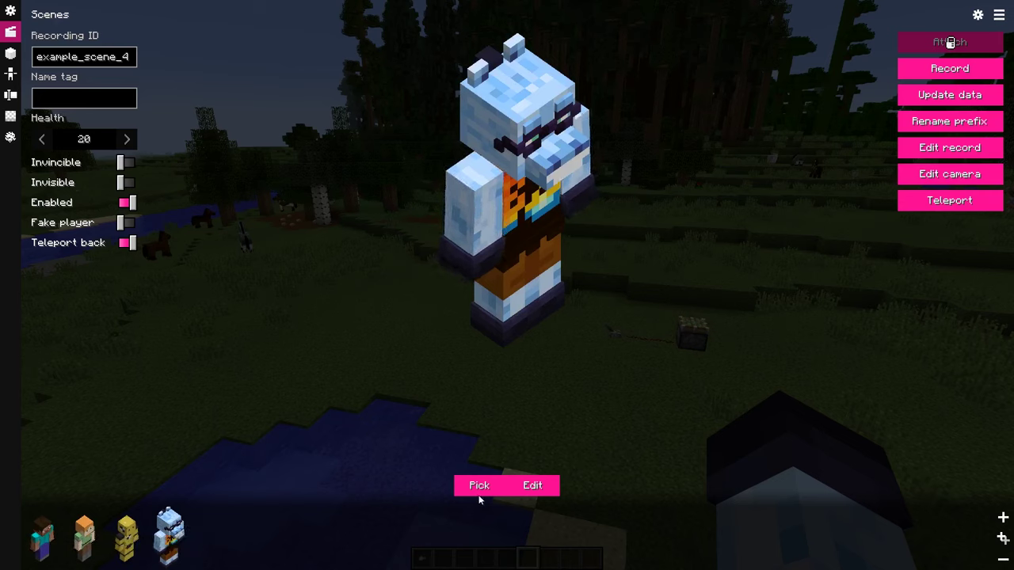
Rename the scene new_scene to example_scene
left_click(999, 16)
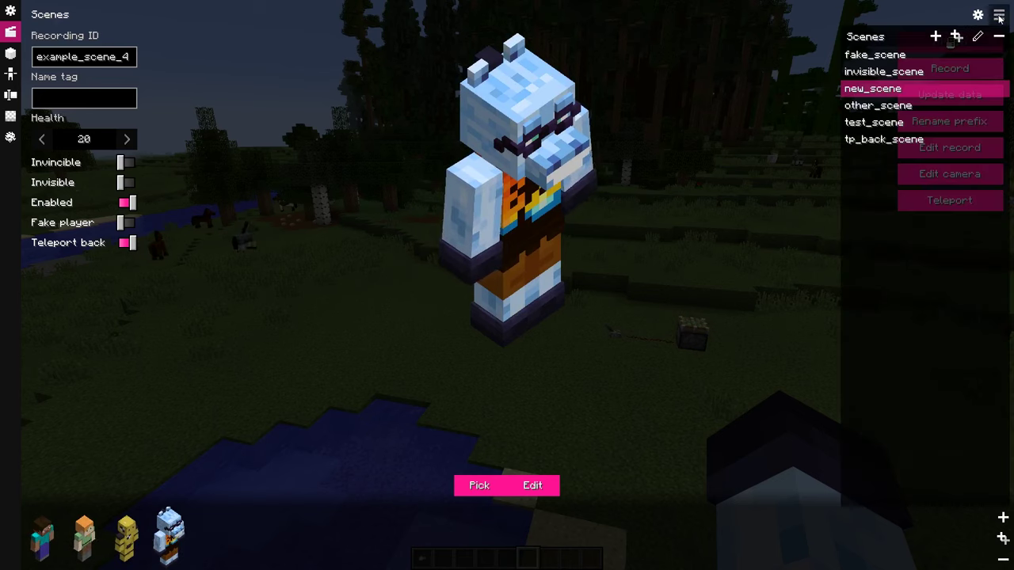
left_click(978, 36)
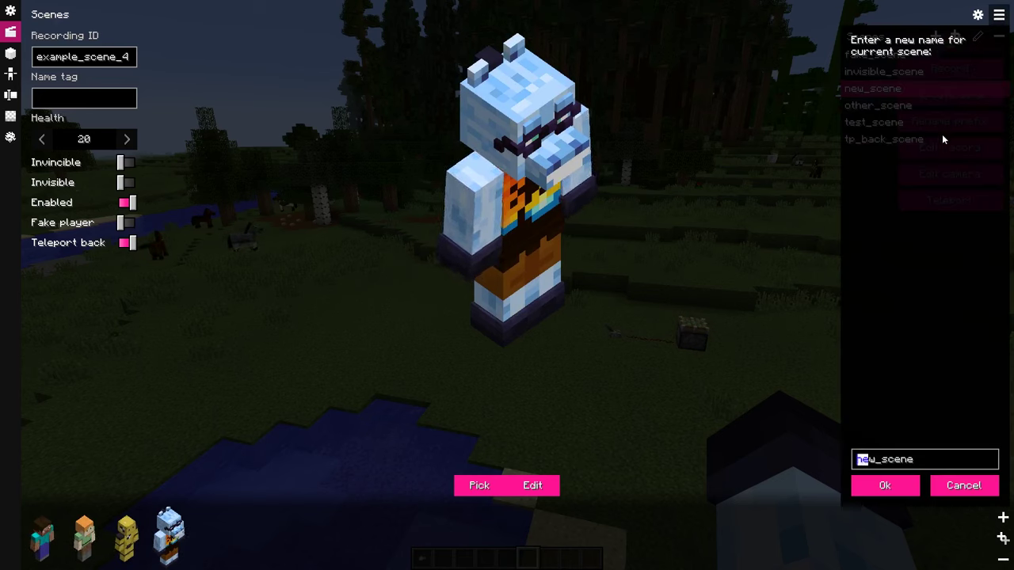
type("example")
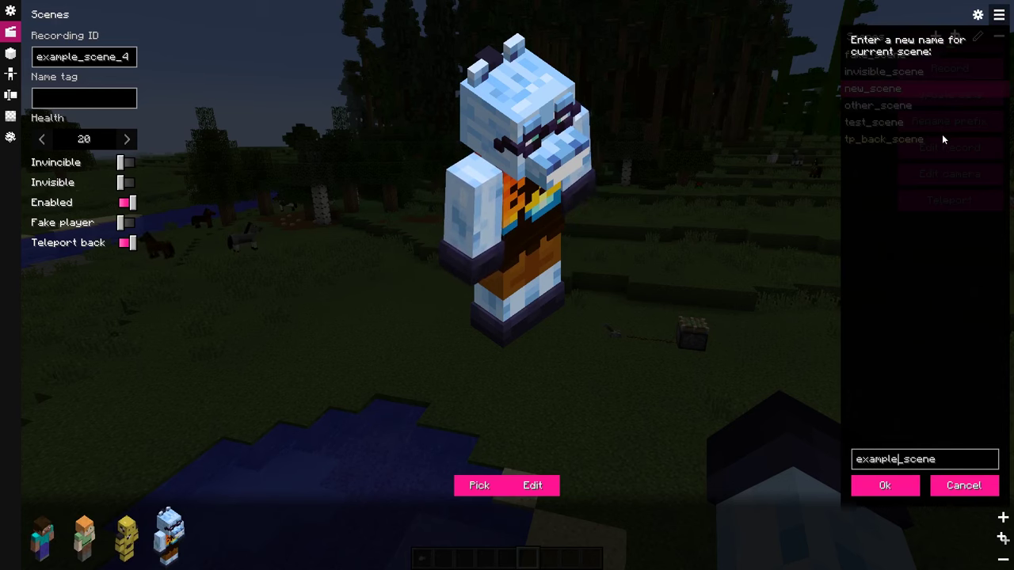
key("Return")
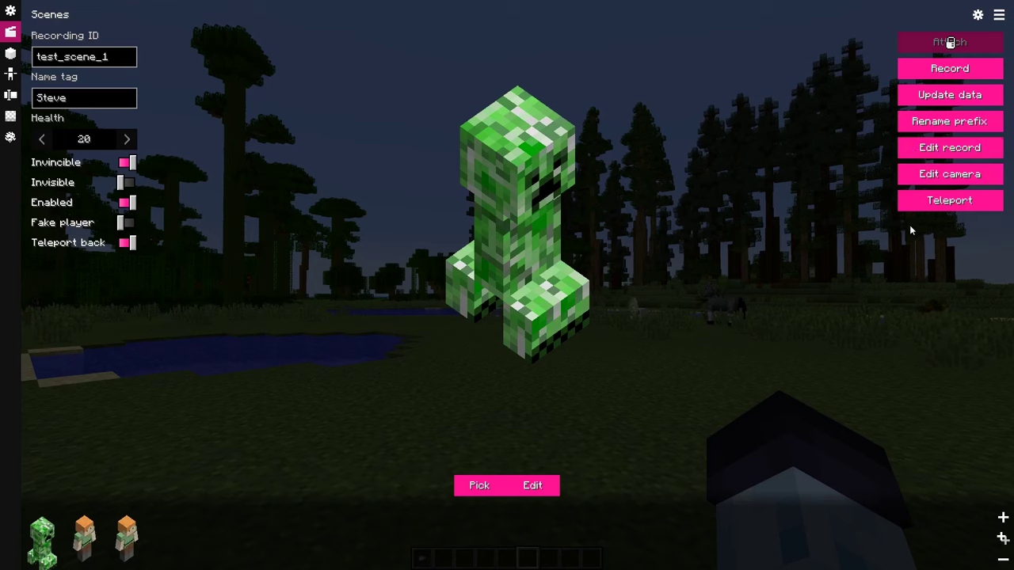
Teleport to the starting position of the test_scene_1 replay and to that of the test_scene_3 replay
left_click(961, 200)
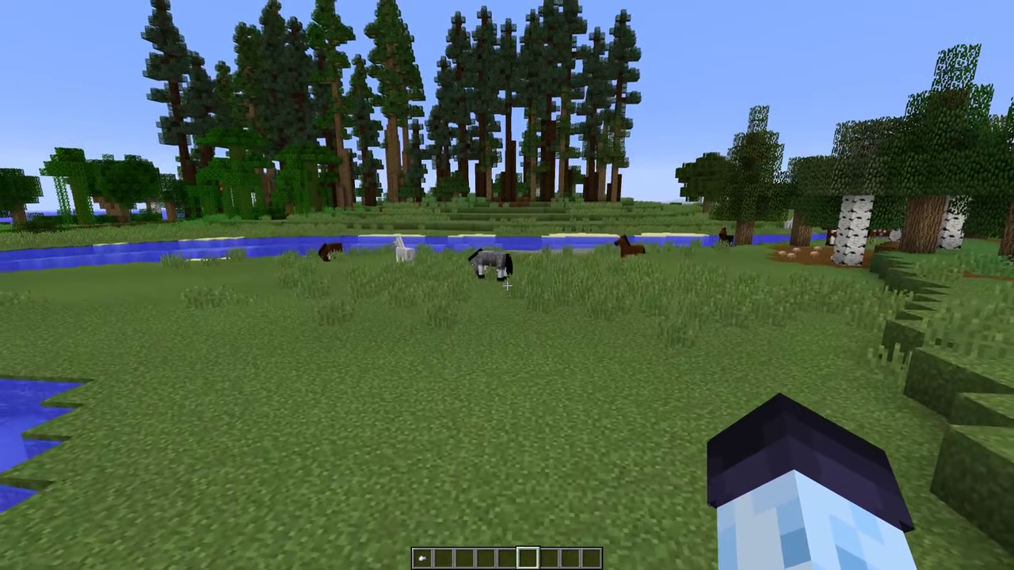
key("0")
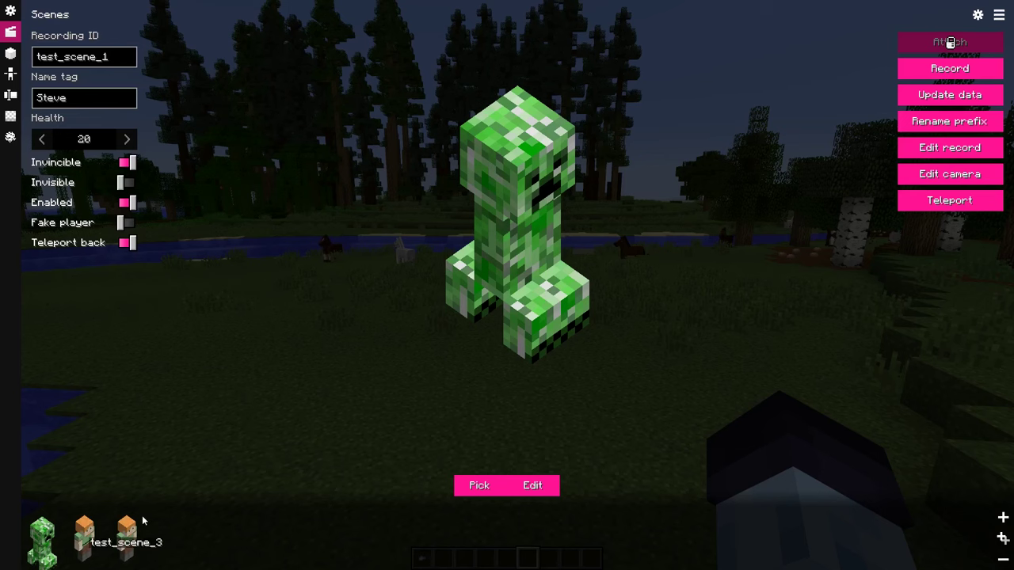
left_click(127, 539)
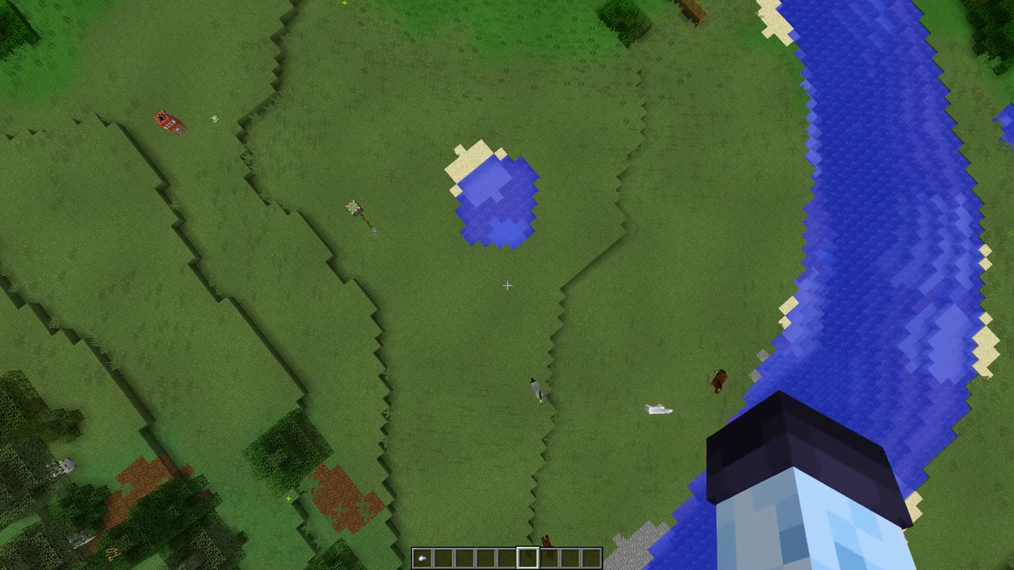
key("0")
key("F9")
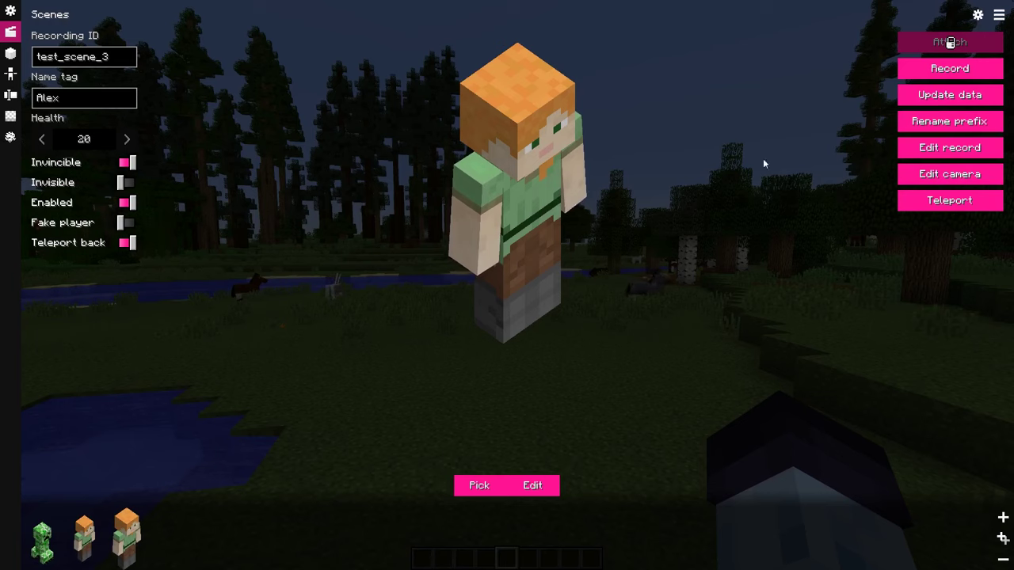
Set the display title in the general options of test_scene to "This is for a tutorial."
left_click(977, 15)
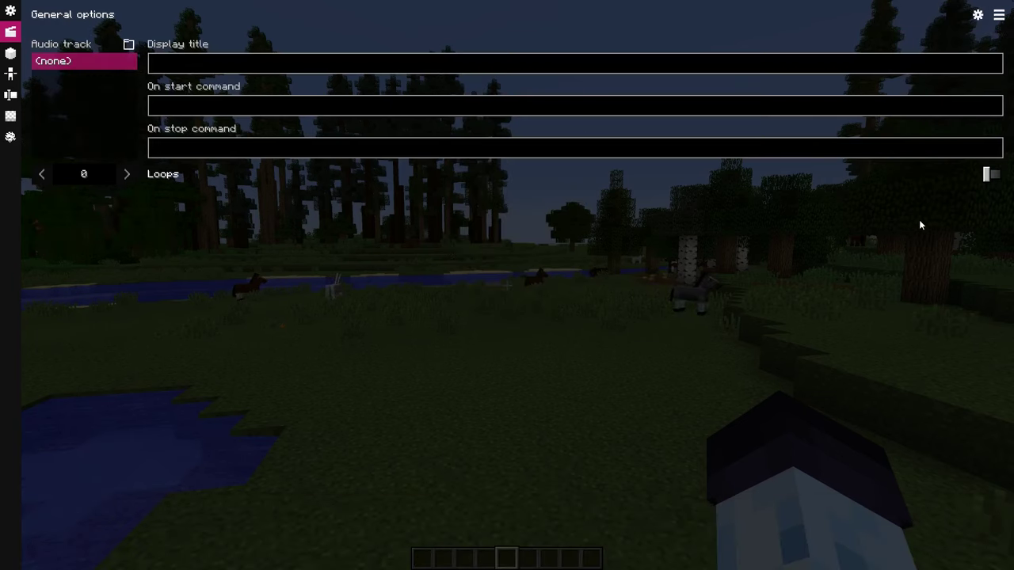
left_click(977, 16)
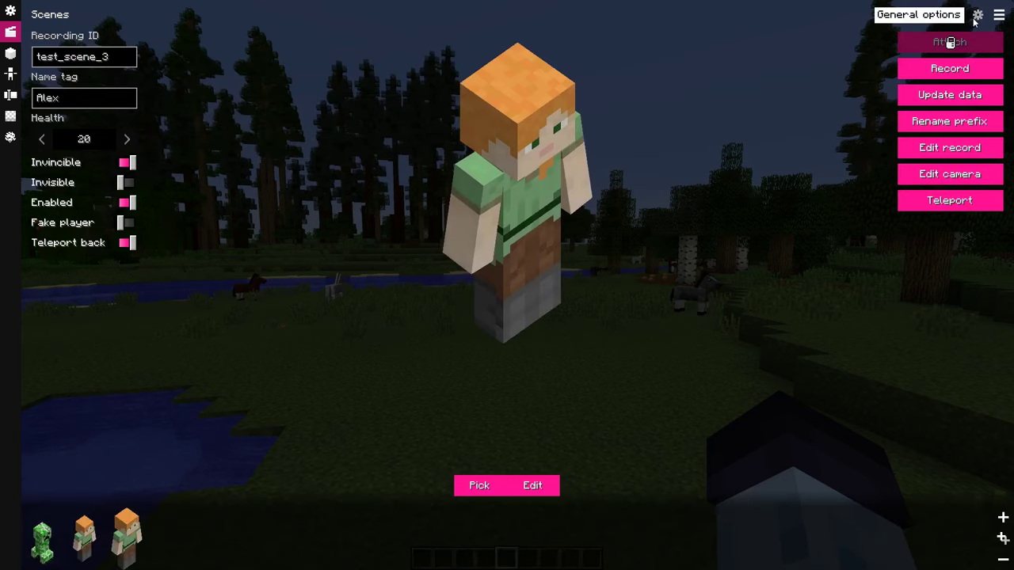
left_click(975, 18)
left_click(975, 18)
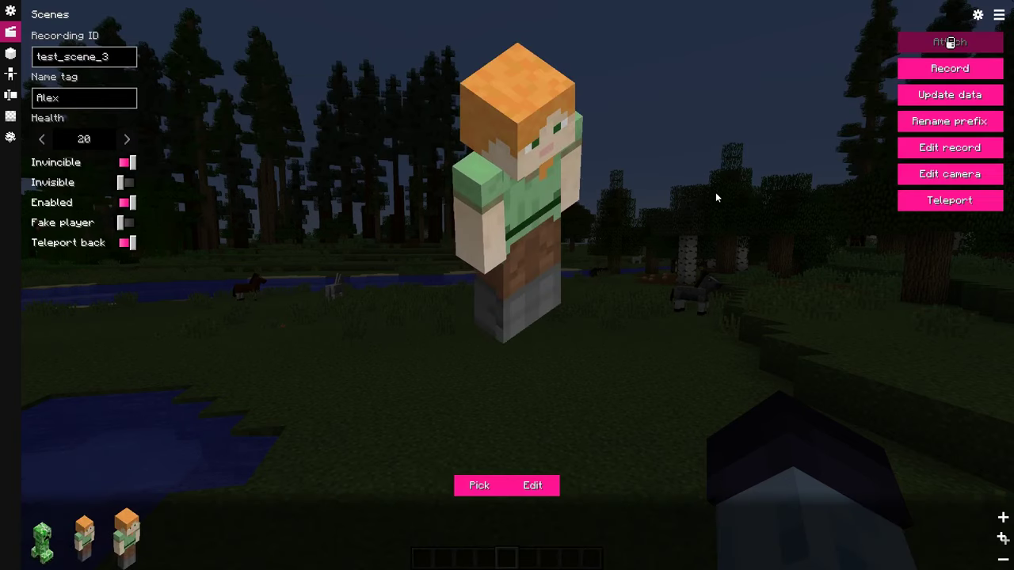
key("o")
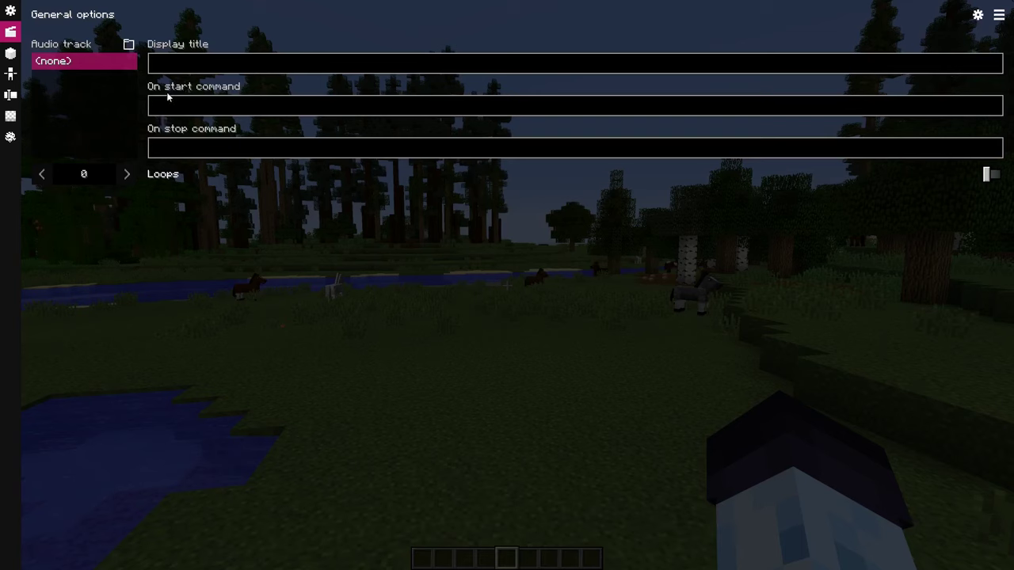
type("This is fora")
key("BackSpace")
key("BackSpace")
type("a tutorial.")
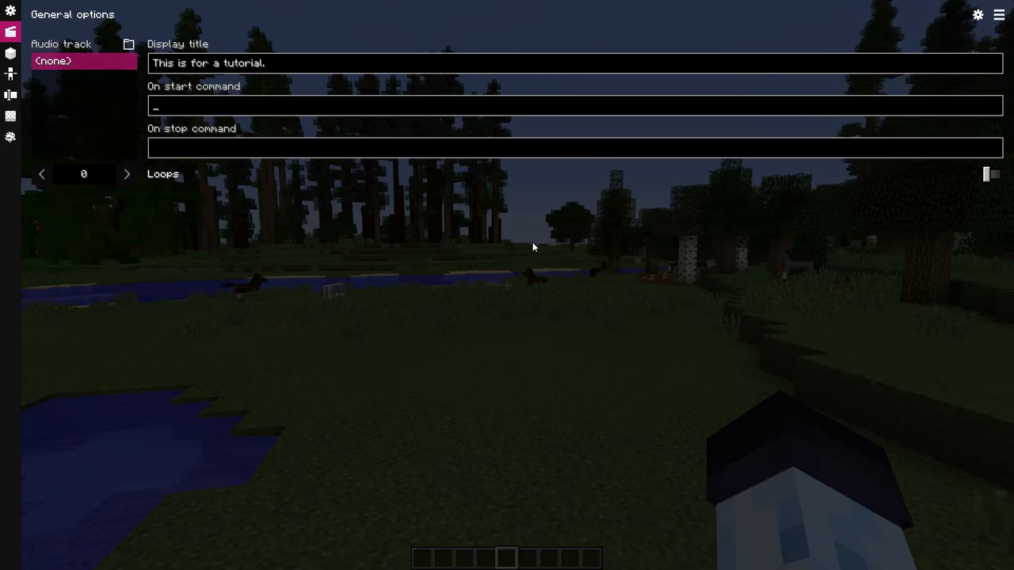
Set the scene's start command to /time set 14000 and its stop command to /time set 2000, and play it
type("/time se")
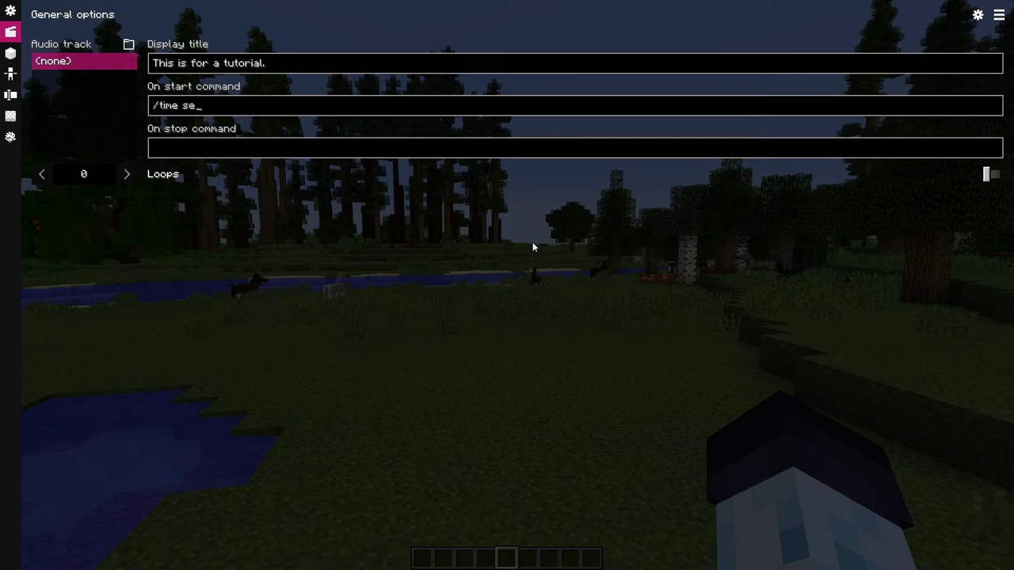
type("t 14000")
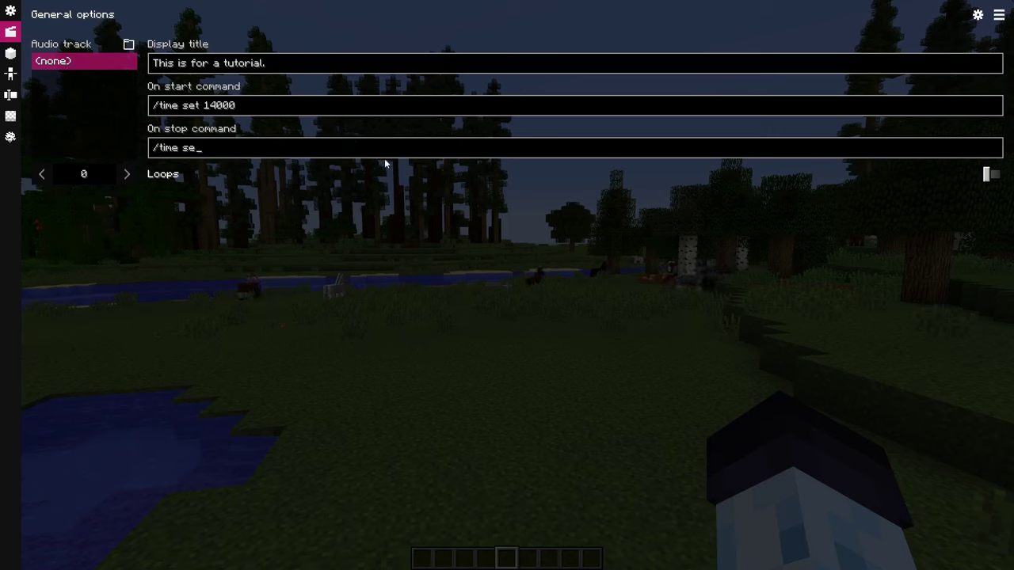
type("/time set 2000")
key("Escape")
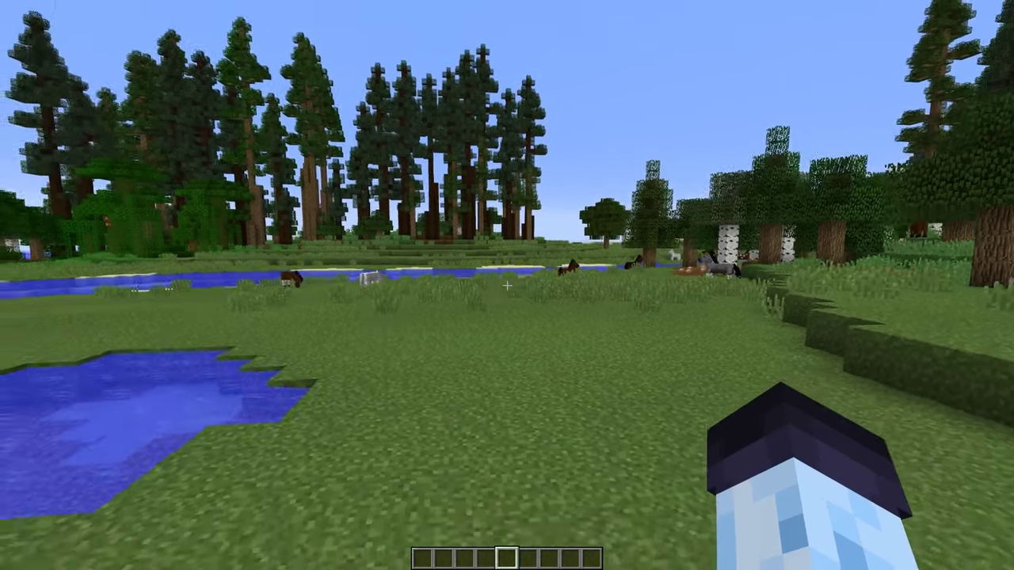
key("ctrl")
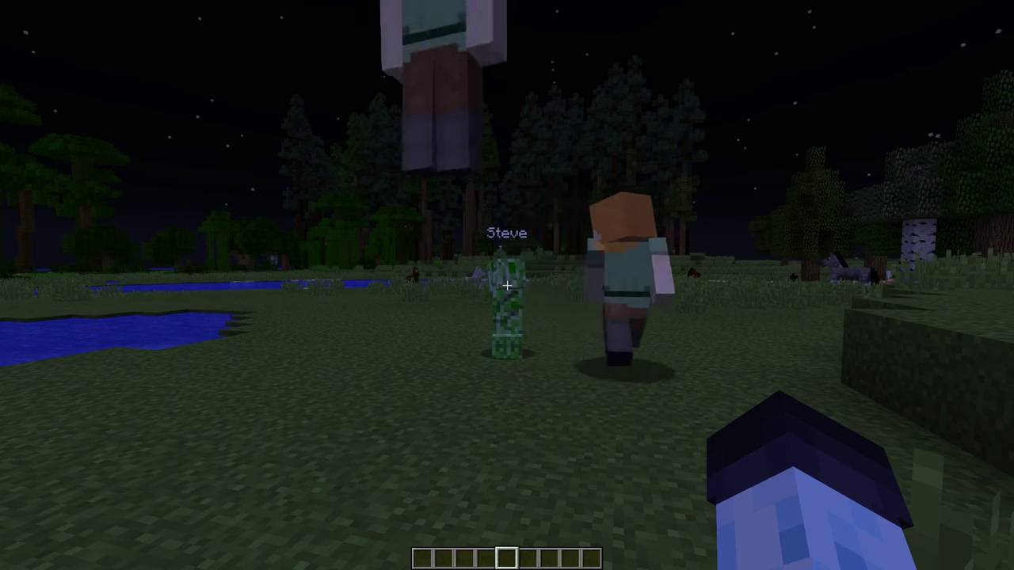
key("ctrl")
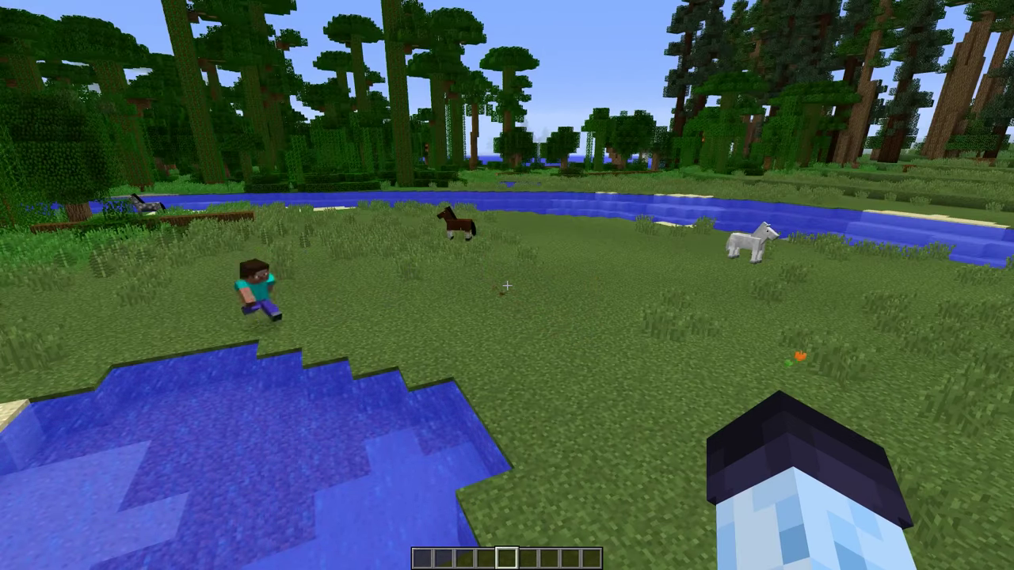
Turn on Loops in the general options of looped_scene and return to the world
key("0")
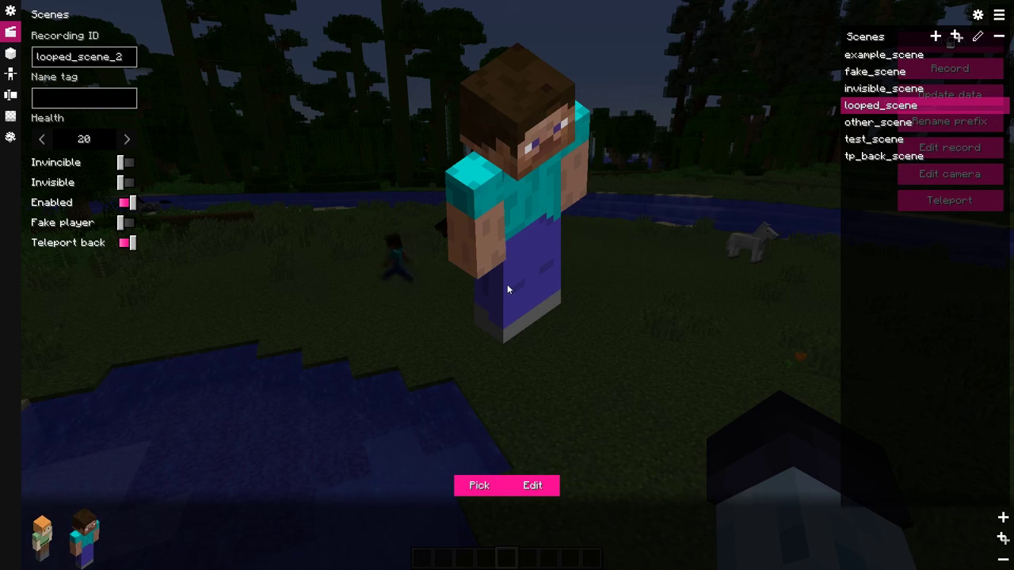
left_click(977, 15)
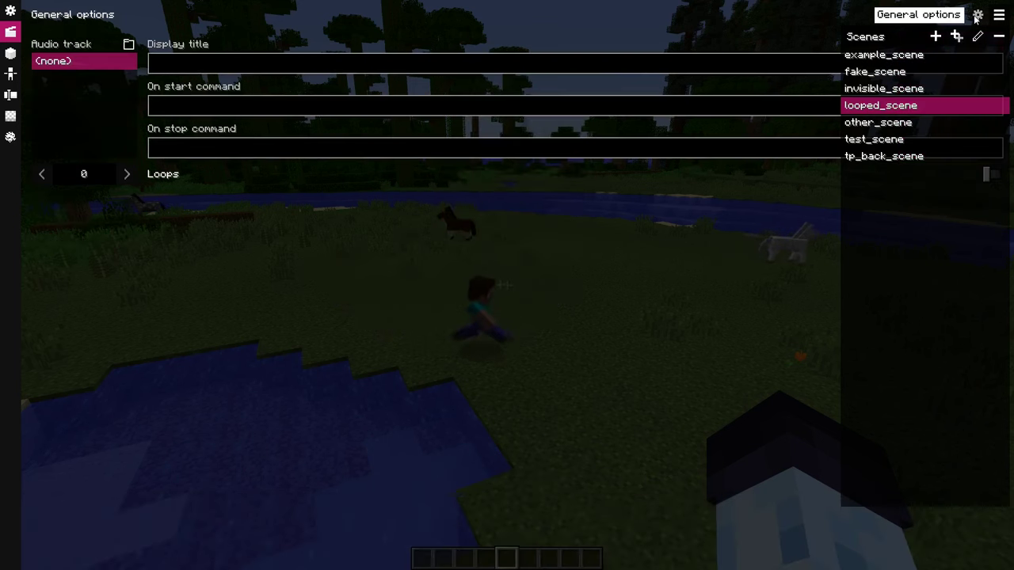
left_click(999, 15)
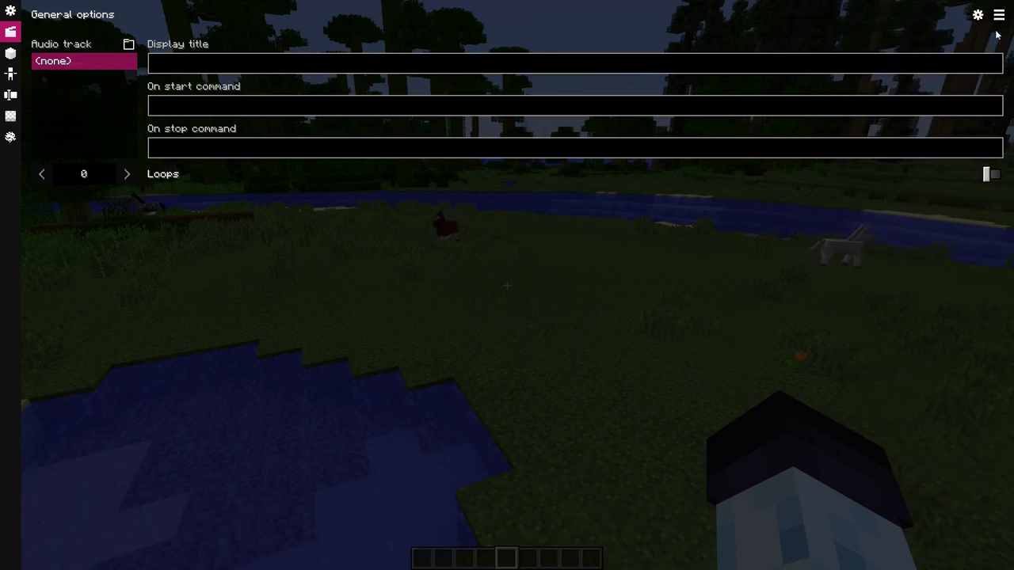
left_click(971, 174)
key("Escape")
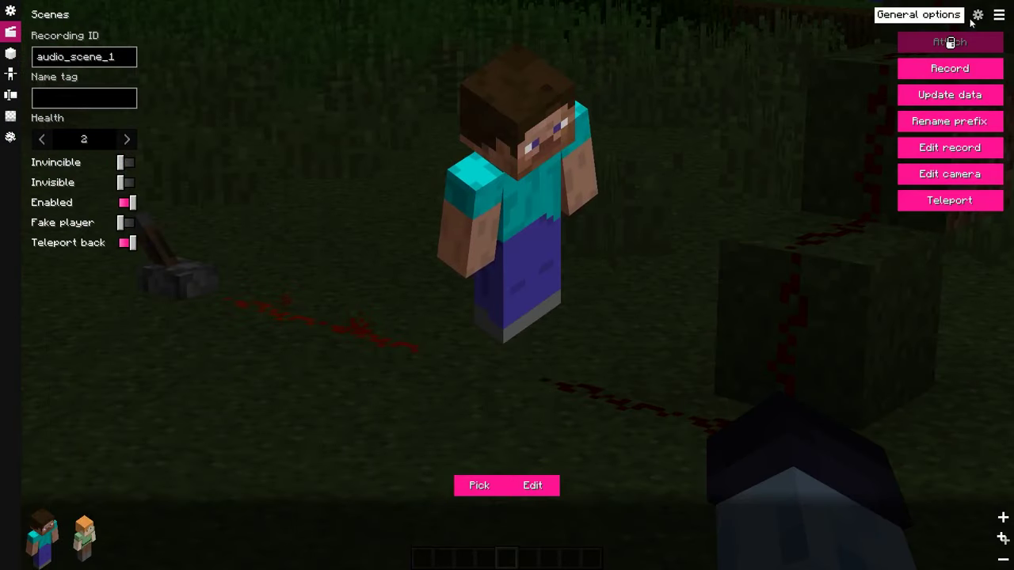
Select redstone_wire as the audio track of audio_scene and return to the world
left_click(973, 19)
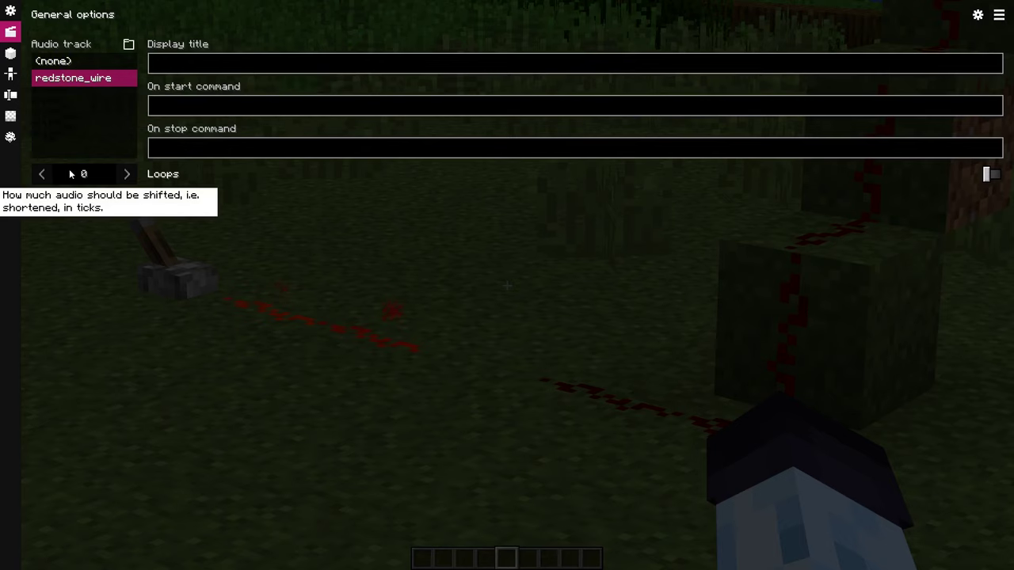
left_click(74, 64)
left_click(71, 78)
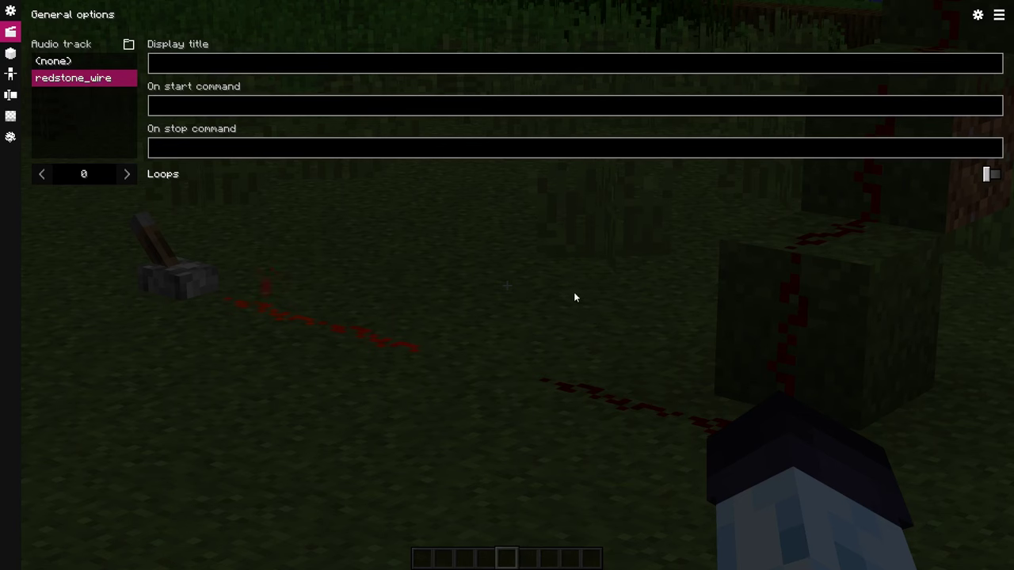
key("Escape")
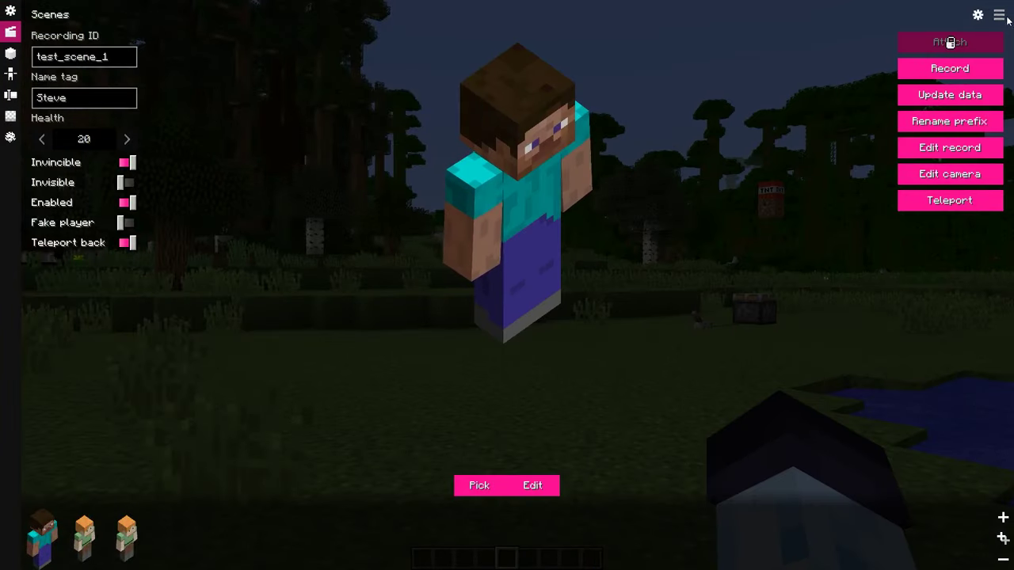
Duplicate test_scene under the name new_scene
left_click(1005, 16)
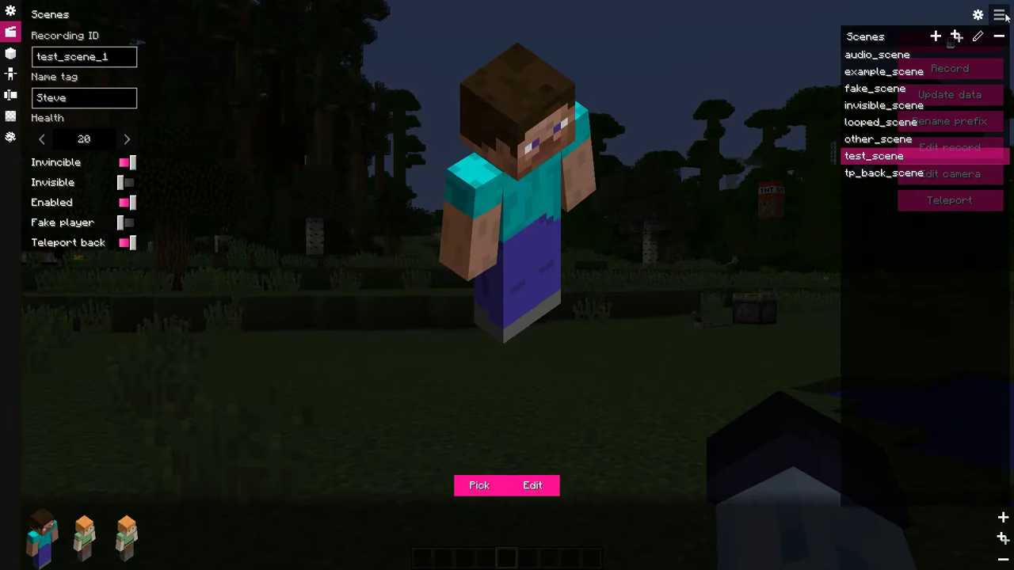
left_click(960, 35)
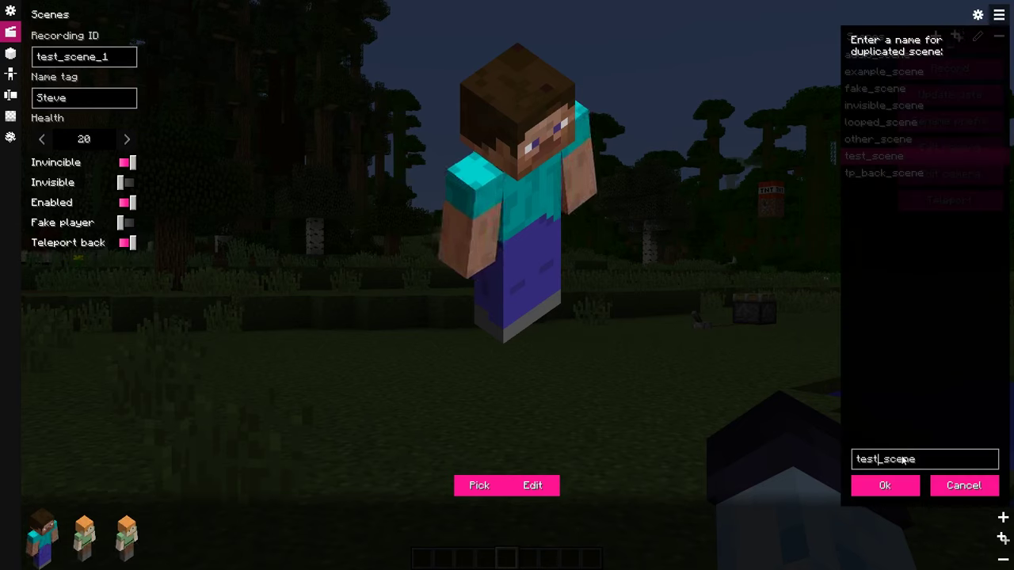
type("new")
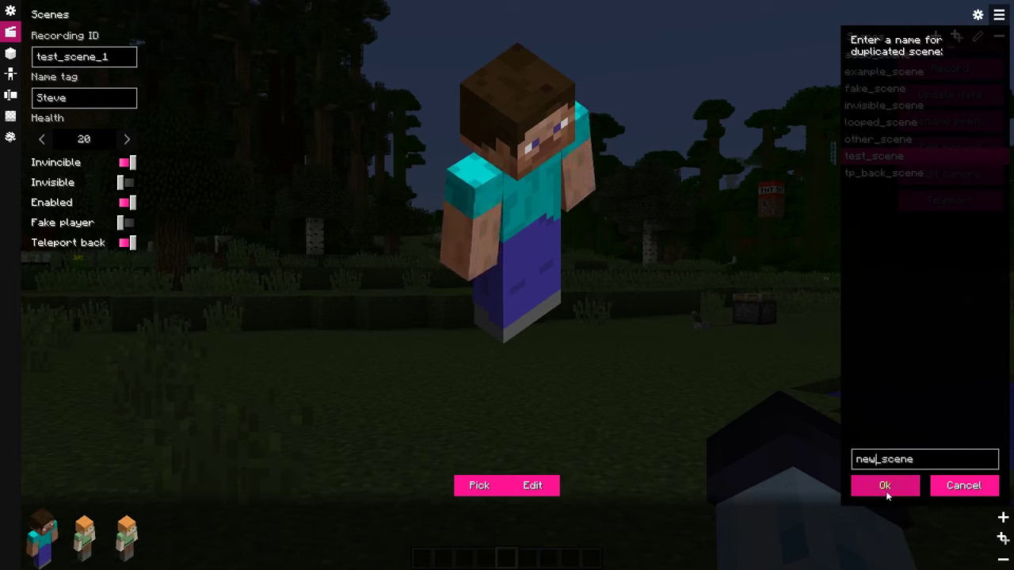
left_click(885, 486)
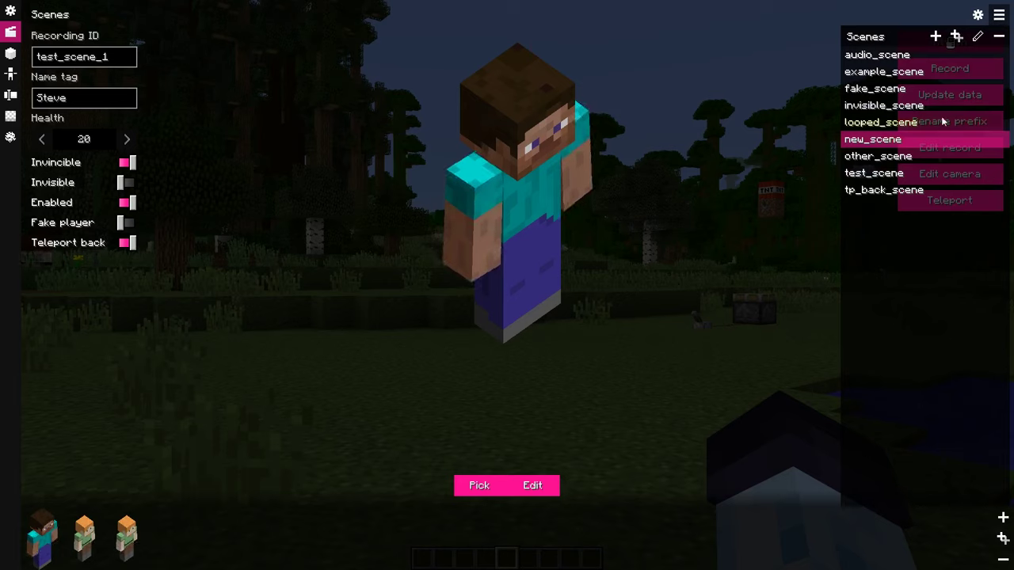
Rename new_scene to cool_scene and remove that scene from the list
left_click(979, 37)
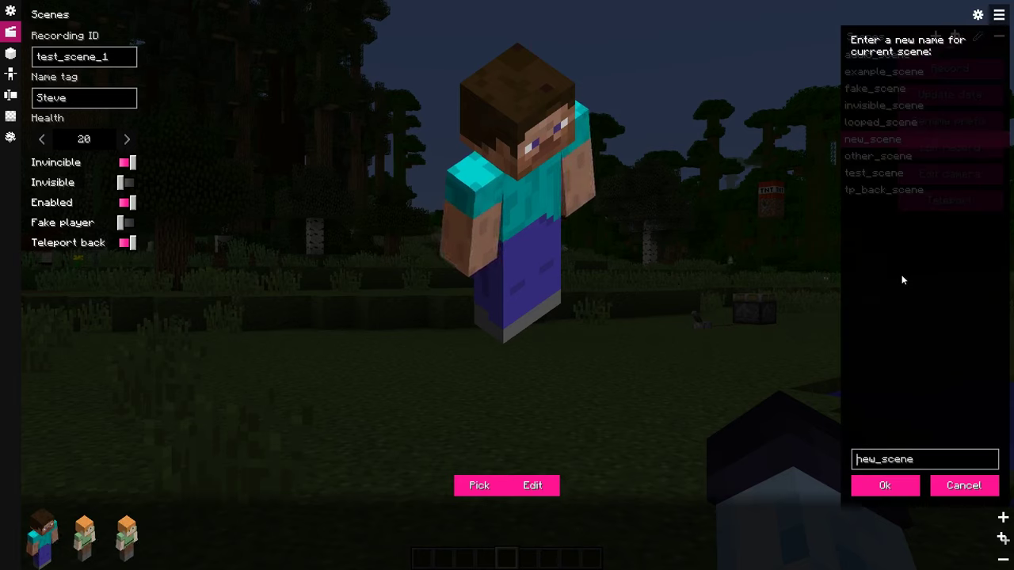
key("shift+Right")
type("cool")
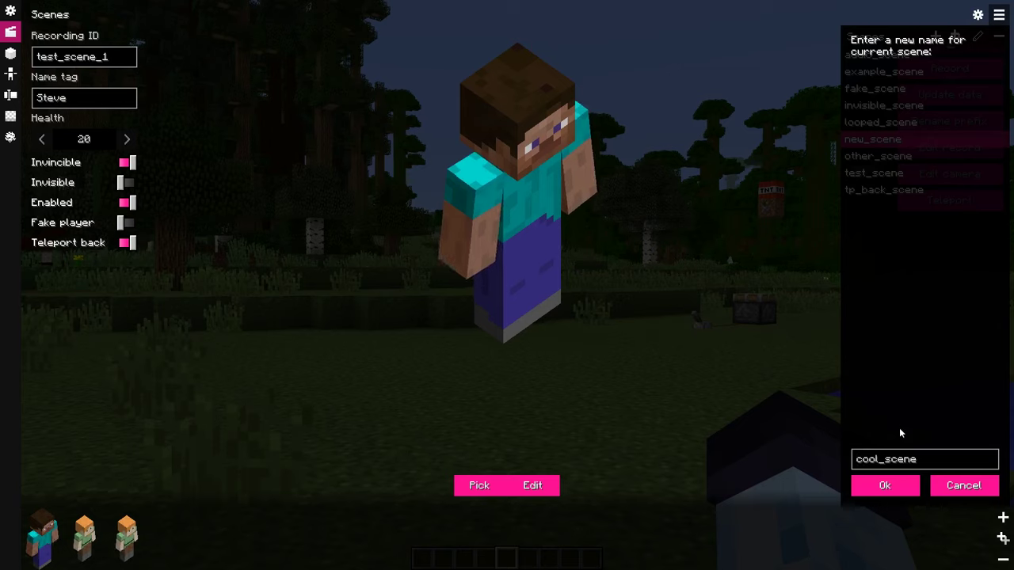
left_click(886, 485)
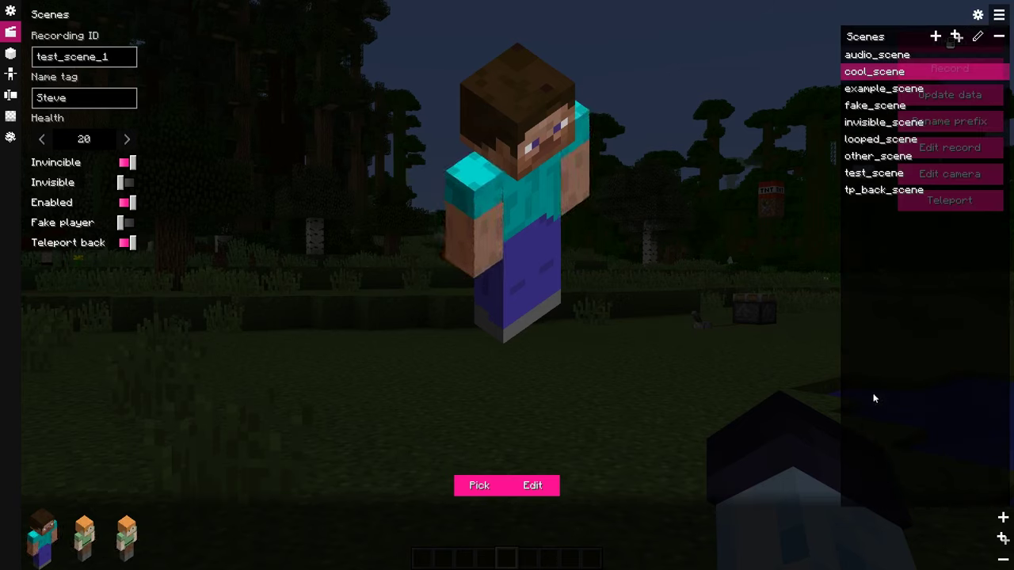
left_click(997, 40)
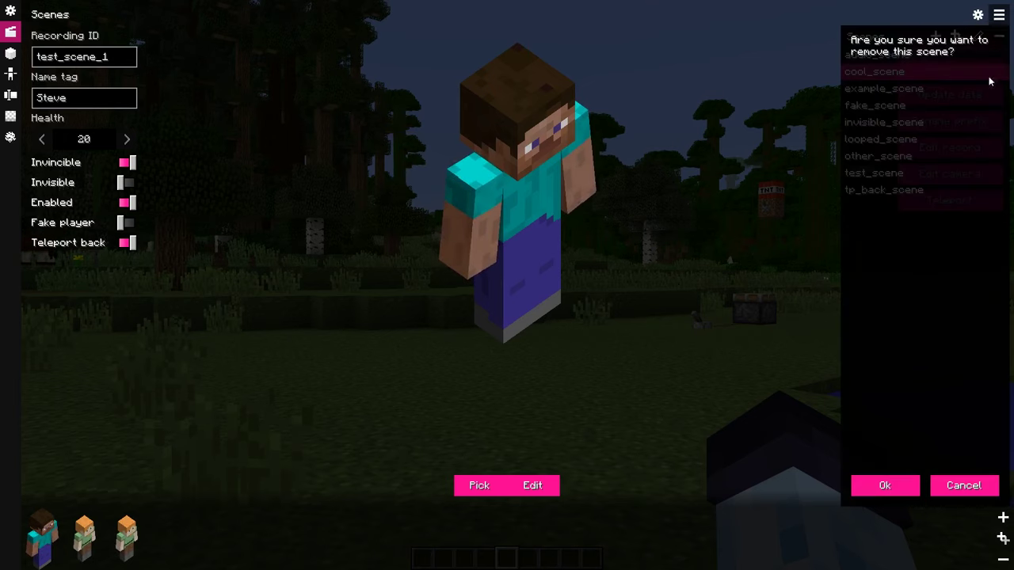
left_click(879, 486)
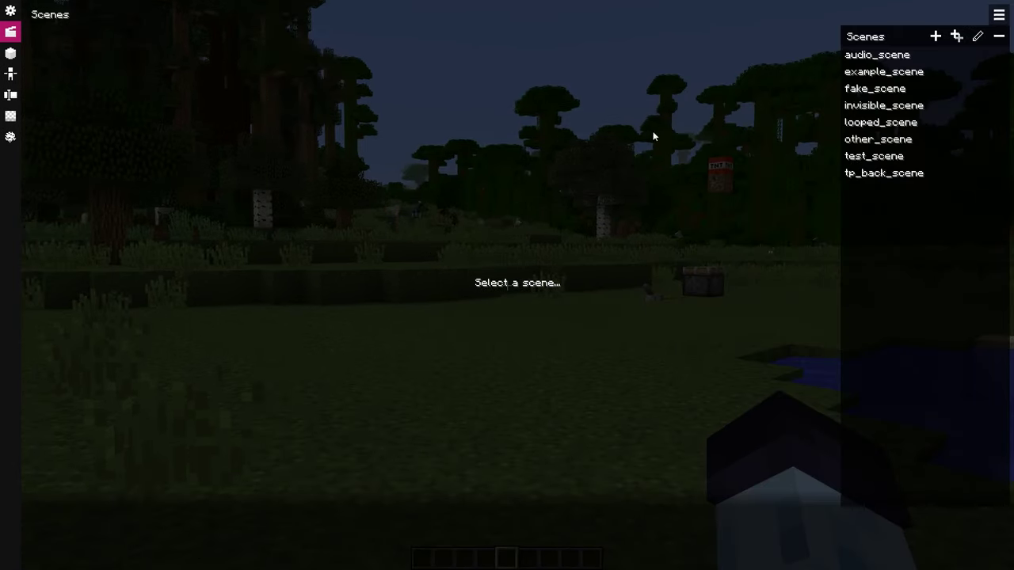
Create a scene named new and add a replay with the Steve morph
left_click(935, 37)
type("new")
left_click(897, 485)
left_click(1002, 518)
left_click(479, 486)
left_click(236, 445)
key("Escape")
Duplicate the Steve replay and give the copy the Alex morph
left_click(1002, 539)
left_click(479, 486)
left_click(63, 491)
key("Escape")
Set the Steve replay's recording ID to test_scene_1
left_click(45, 533)
left_click(77, 61)
key("ctrl+a")
type("test_scene_")
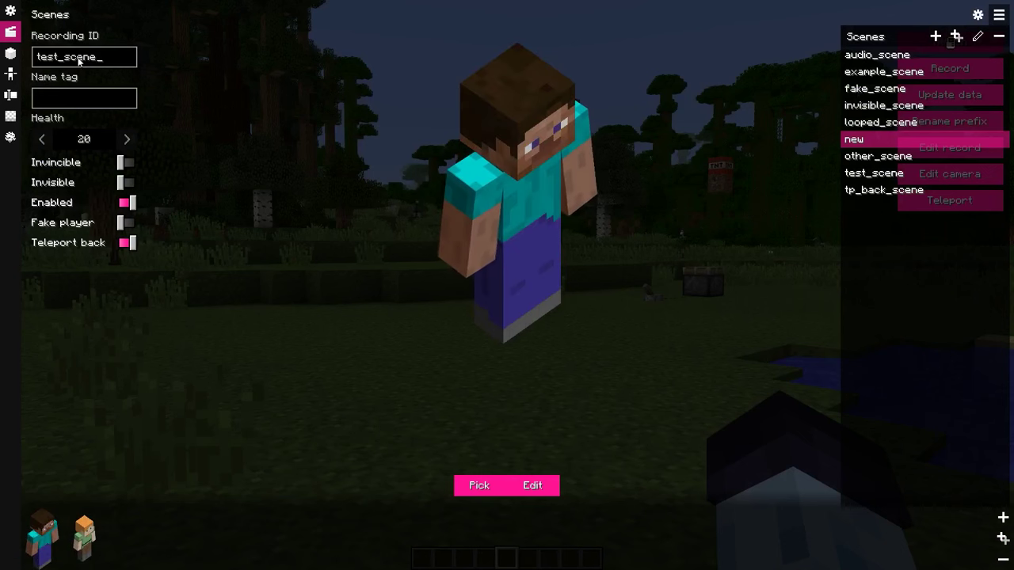
type("1")
Copy the Steve replay's recording ID to the Alex replay and change it to test_scene_2
key("ctrl+a")
key("ctrl+c")
left_click(82, 537)
left_click(83, 57)
key("ctrl+a")
key("ctrl+v")
key("BackSpace")
type("2")
Play the new scene in the world and reopen its scene settings
key("Escape")
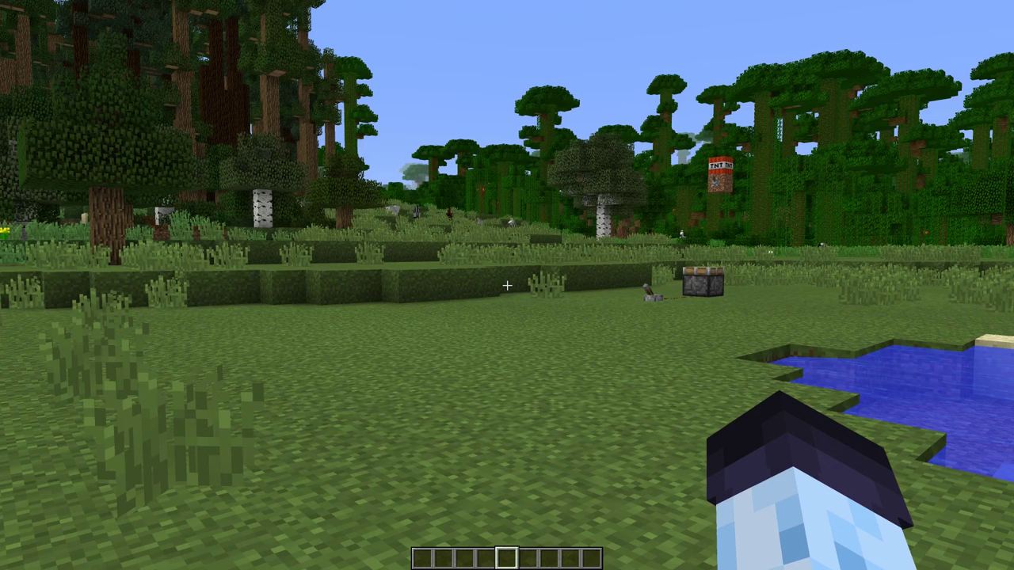
key("ctrl")
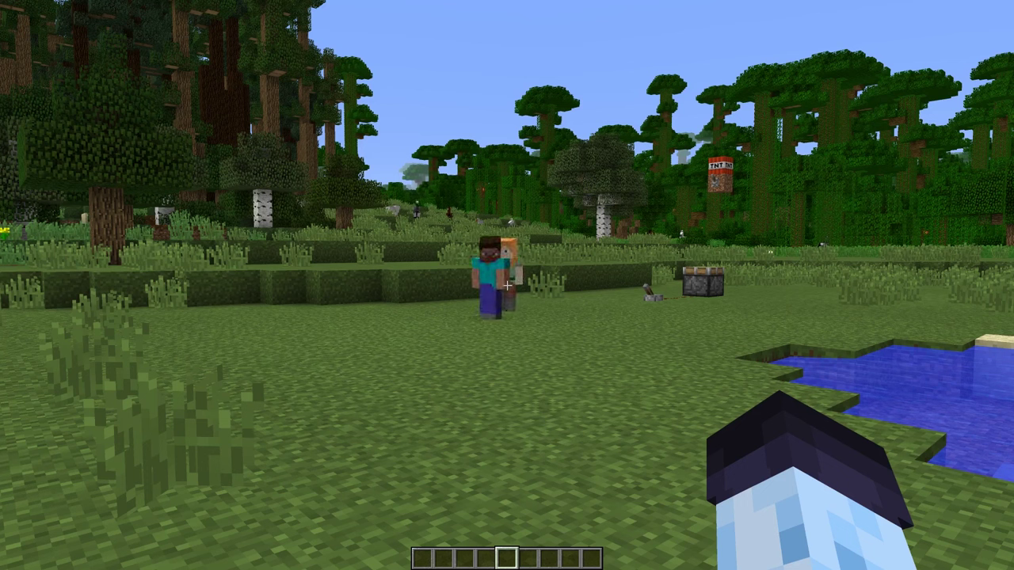
key("0")
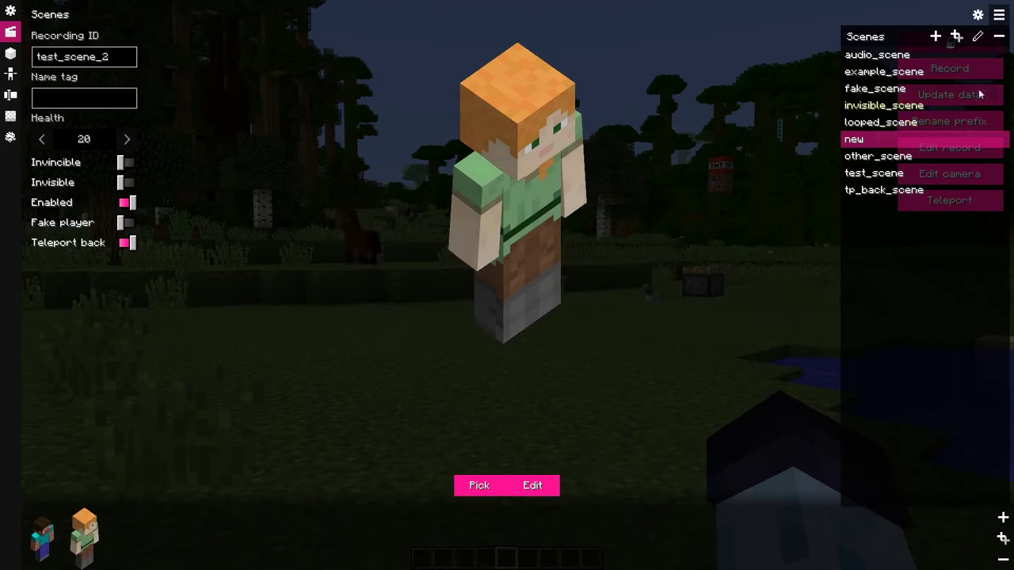
left_click(999, 36)
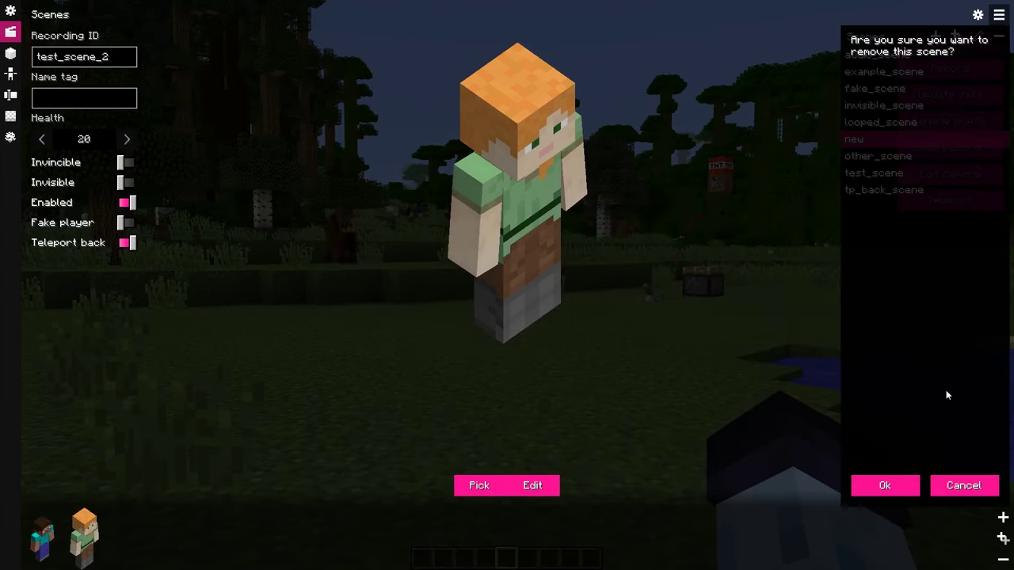
key("Escape")
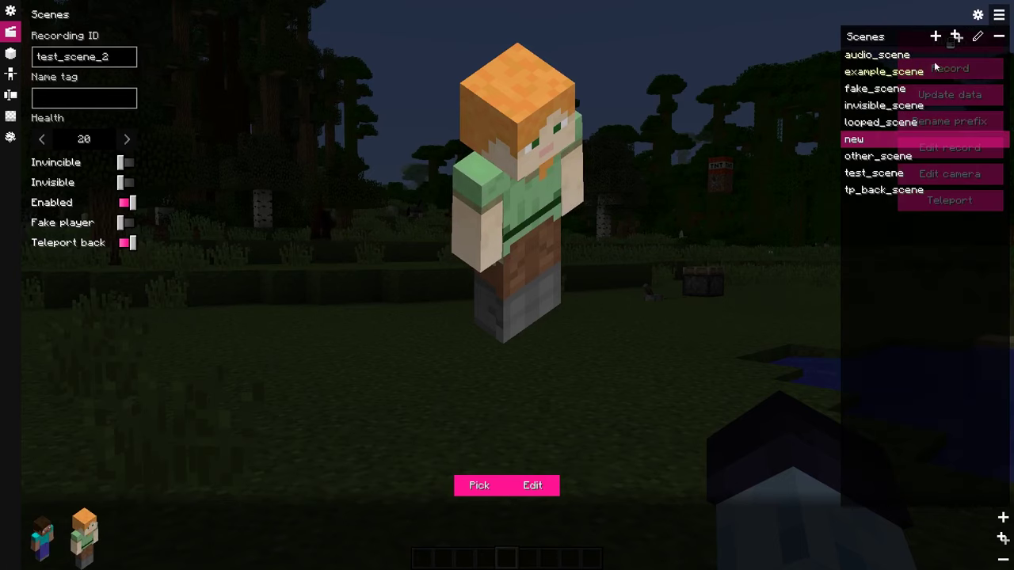
left_click(998, 36)
key("Escape")
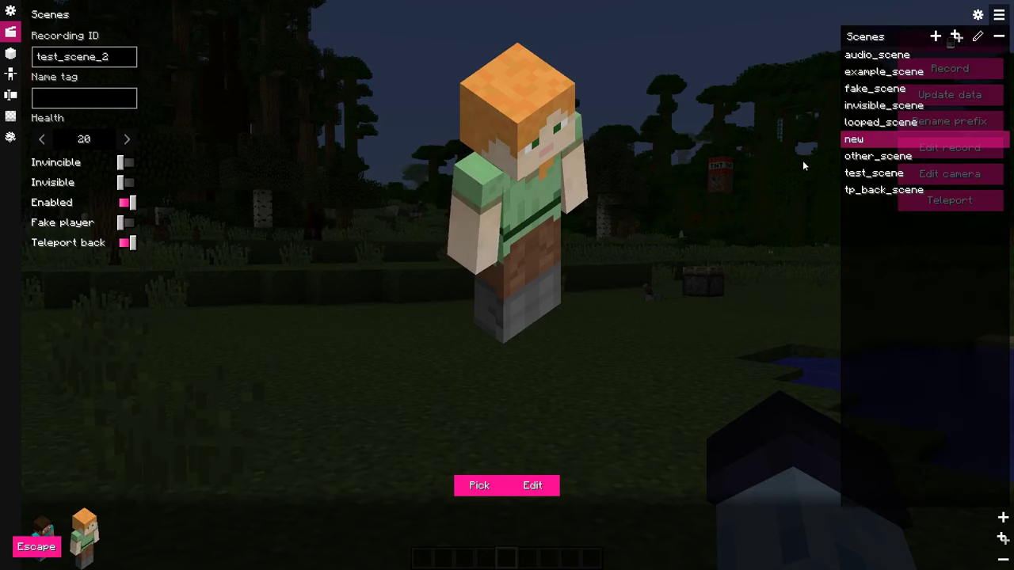
Remove the scene named new
left_click(999, 37)
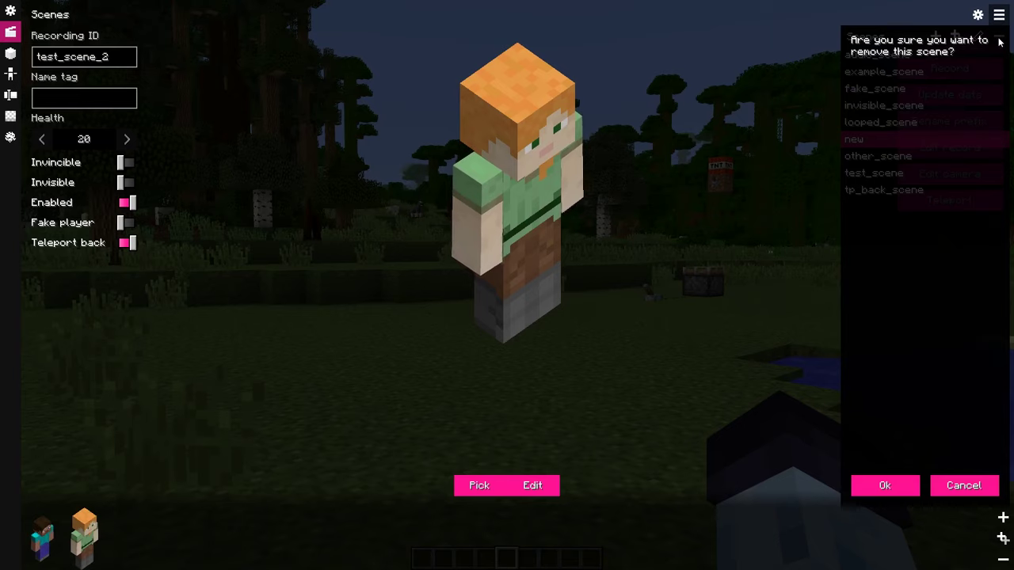
key("Return")
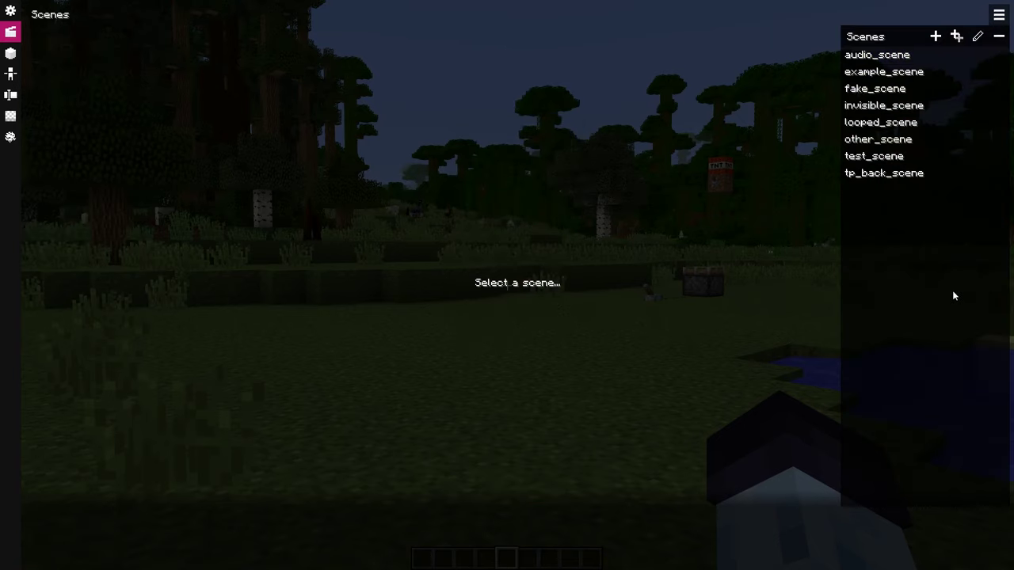
Take Minecraft out of full screen, switch to File Explorer and open the blockbuster/scenes folder of the RTG #5 save
key("F11")
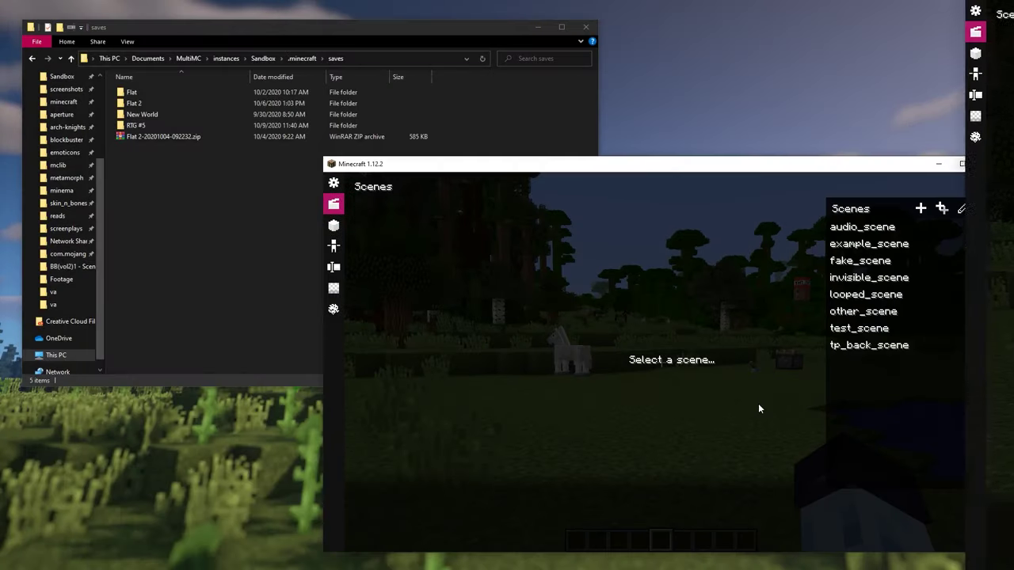
double_click(133, 125)
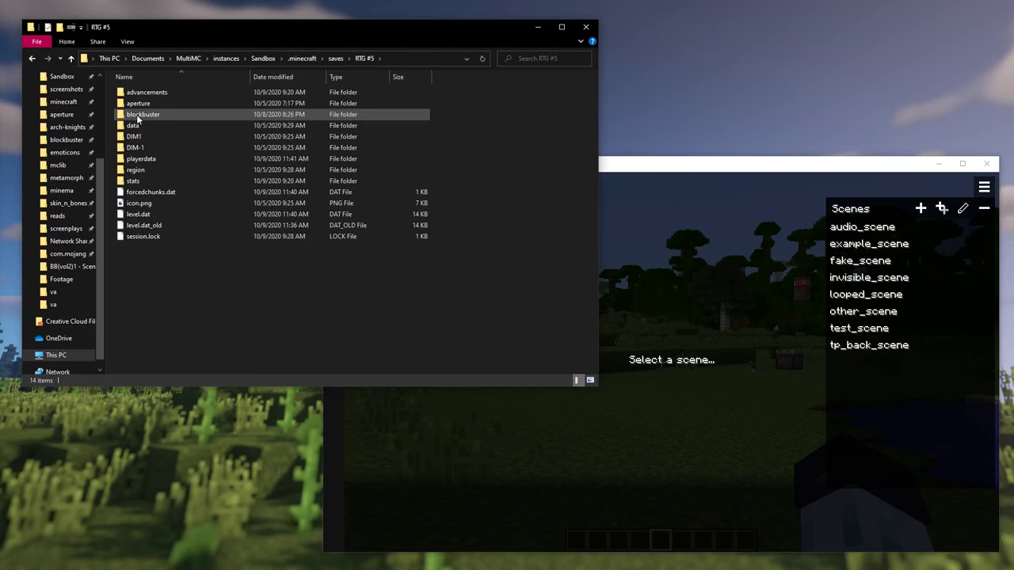
double_click(137, 114)
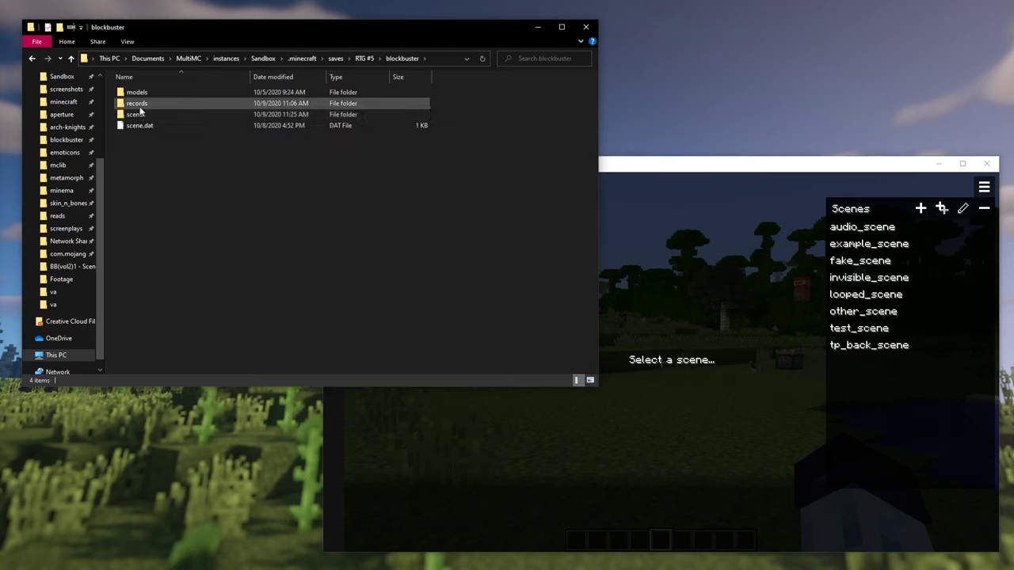
double_click(136, 114)
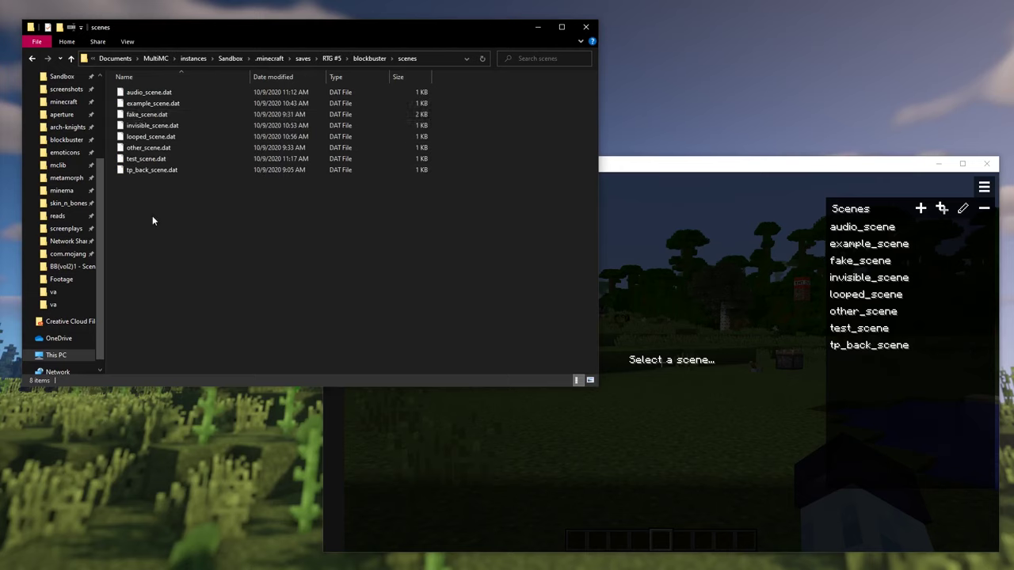
left_click_drag(156, 215, 204, 93)
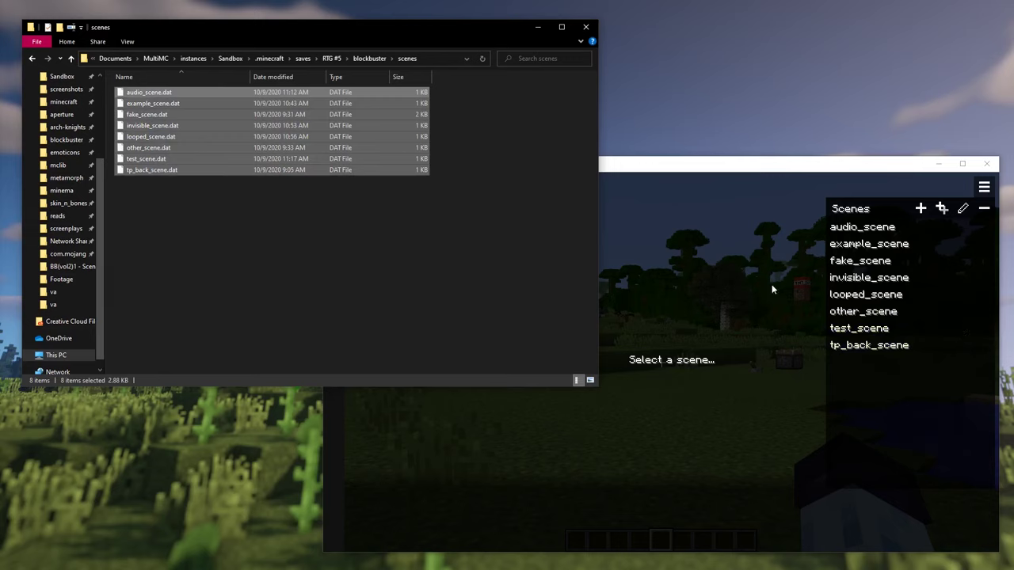
Copy fake_scene.dat from the RTG #5 save into the blockbuster/scenes folder of the Flat save
left_click(254, 114)
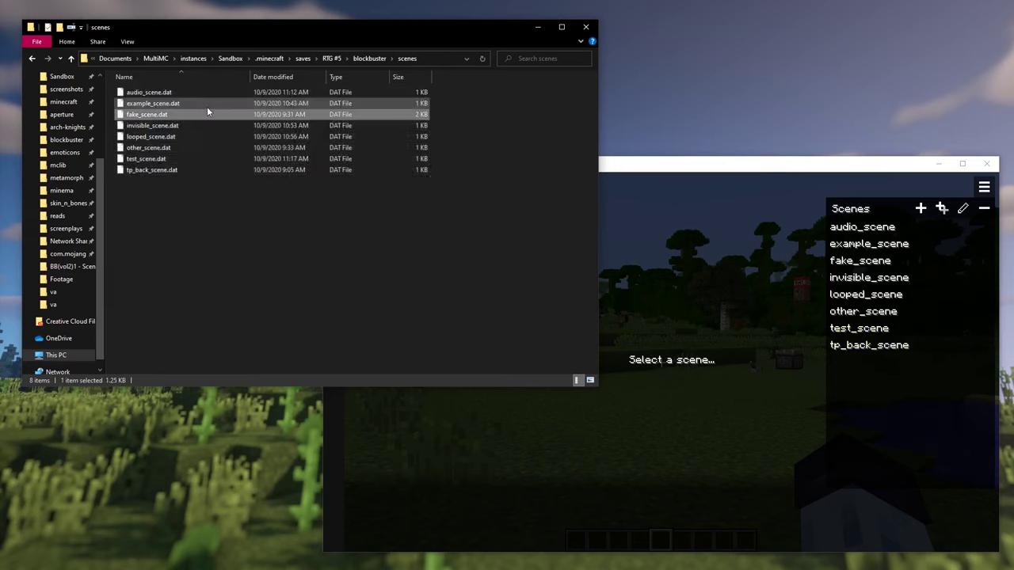
left_click(331, 58)
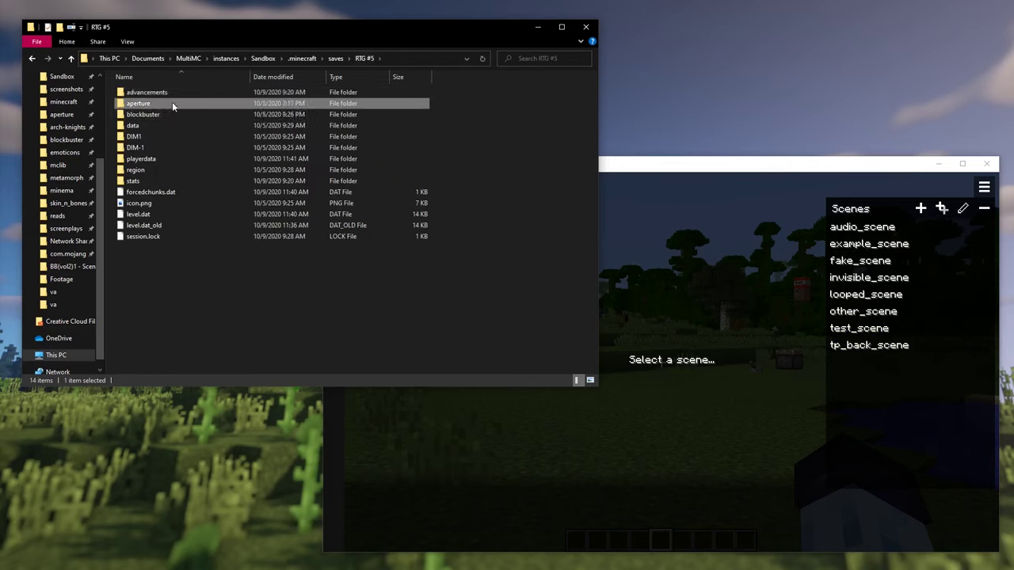
key("alt+Up")
double_click(176, 92)
double_click(157, 103)
double_click(157, 103)
key("ctrl+v")
Switch to Minecraft in the Flat world and open fake_scene from the scene list
left_click(449, 176)
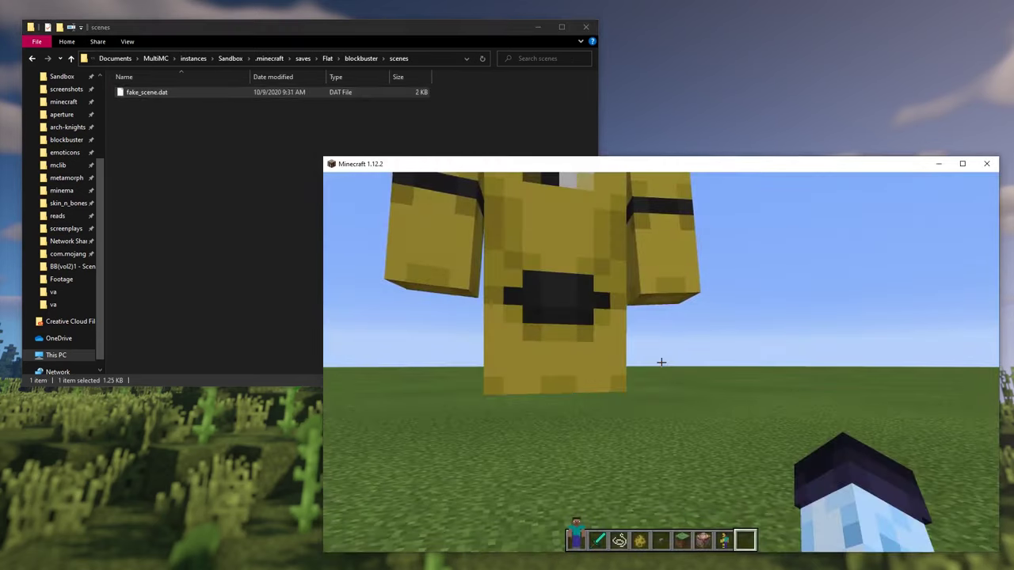
key("0")
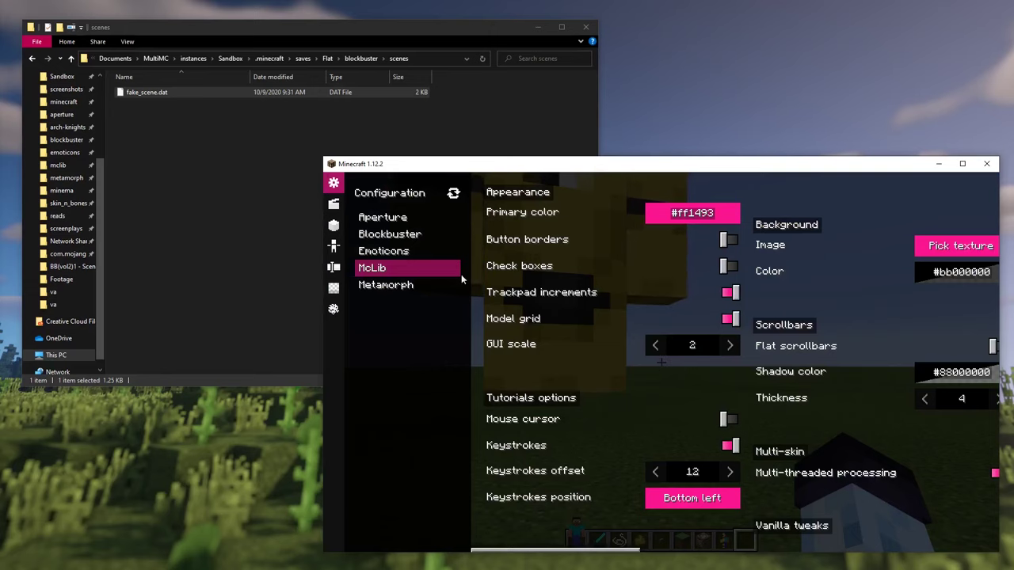
left_click(331, 204)
left_click(984, 187)
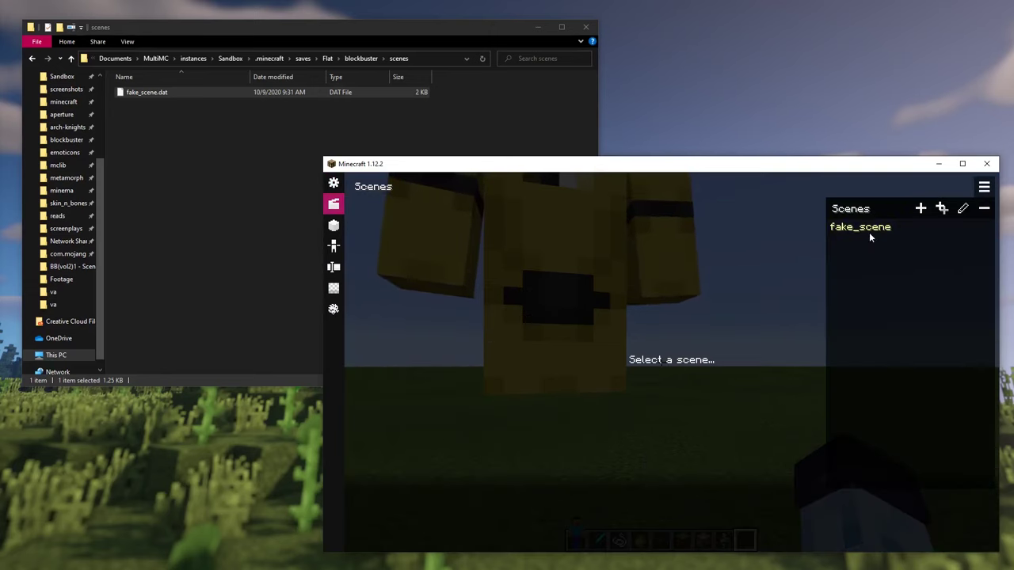
left_click(845, 228)
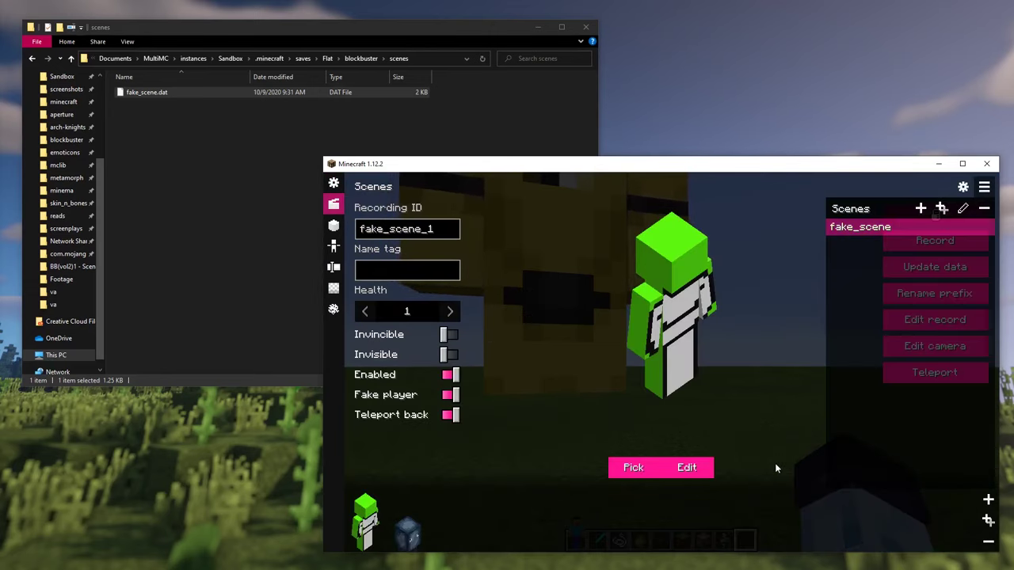